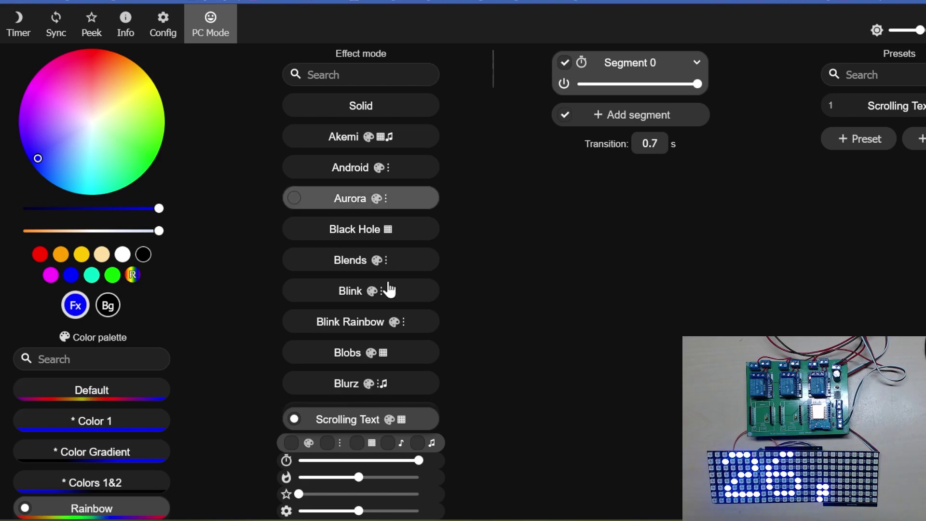
From Config's Security & Updates, follow Manual OTA Update to the v0.14.0-b3 release page.
left_click(164, 29)
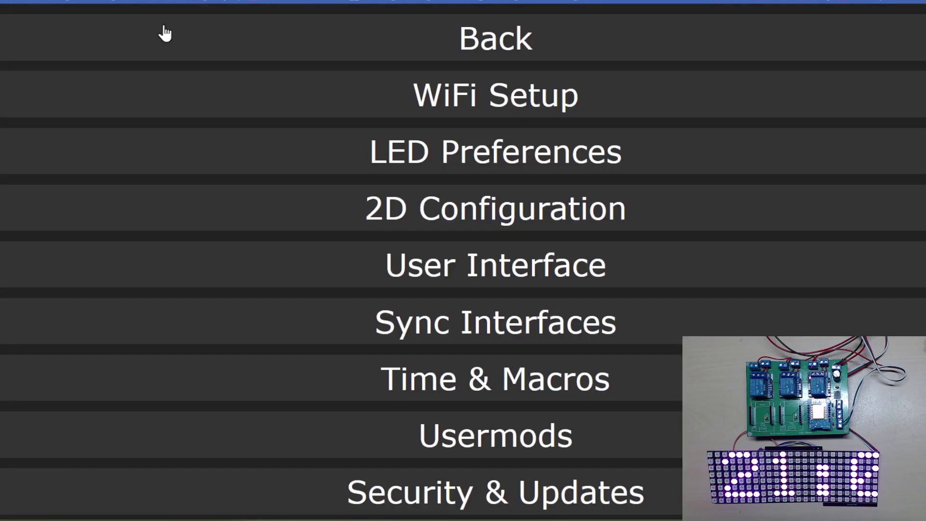
left_click(516, 500)
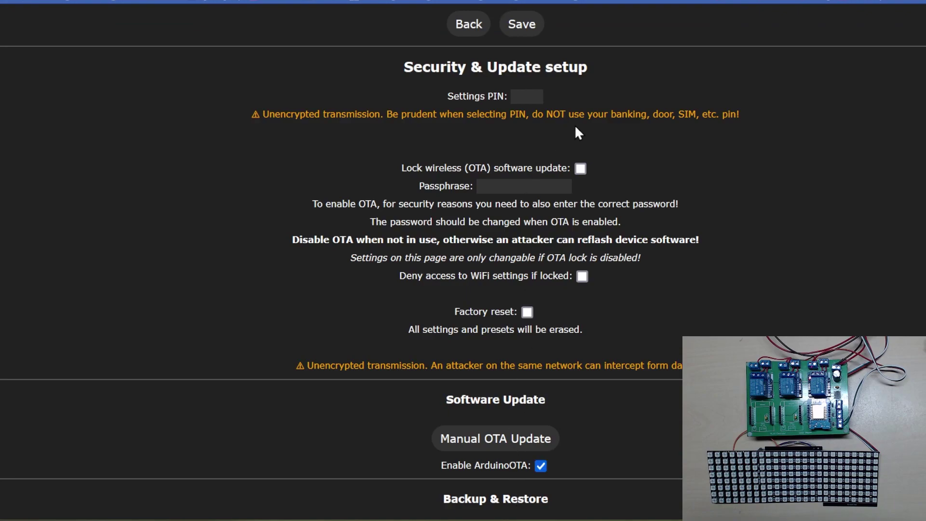
scroll(619, 359, "down", 4)
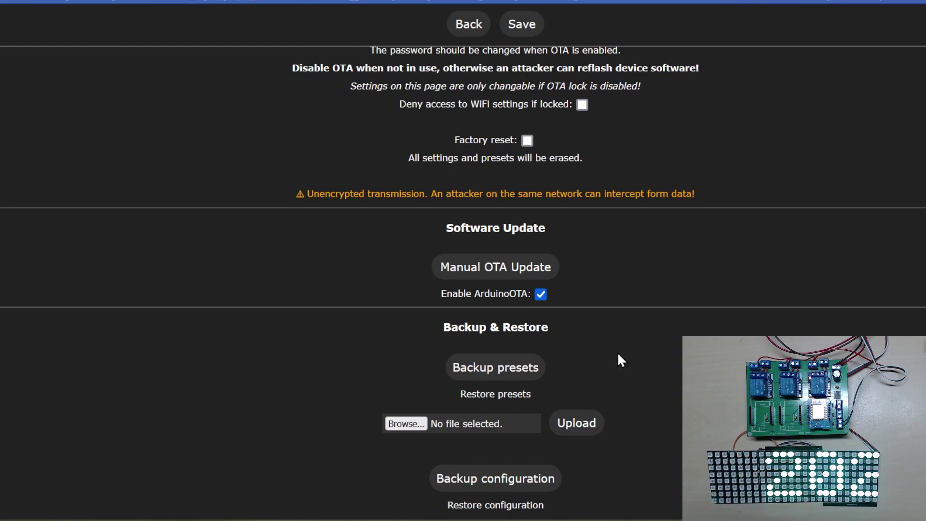
left_click(532, 268)
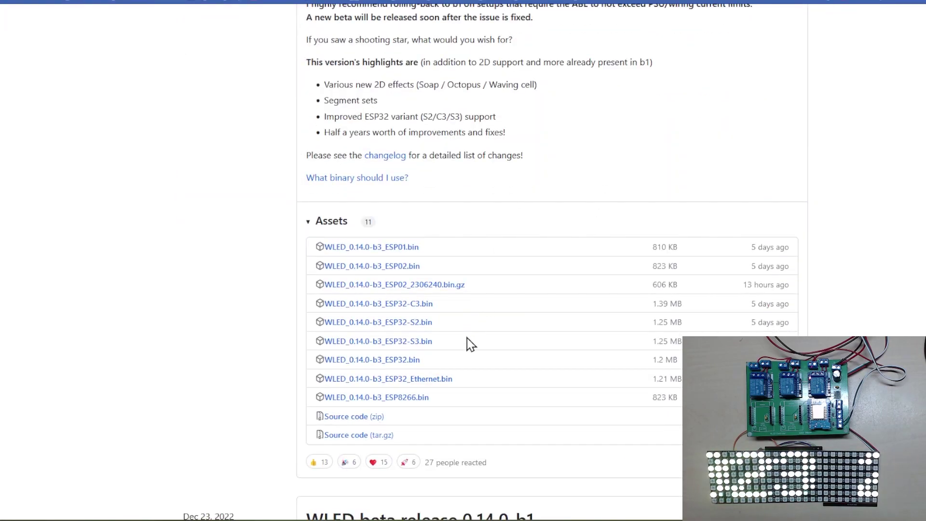
Download WLED_0.14.0-b3_ESP8266.bin from the release assets.
left_click(411, 399)
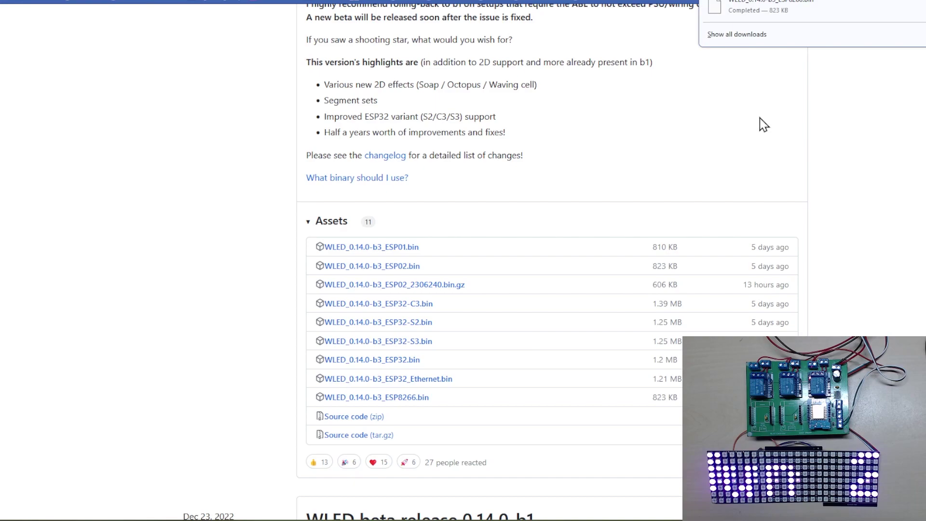
Flash the downloaded WLED_0.14.0-b3_ESP8266.bin firmware from the WLED update page.
key("ctrl+Tab")
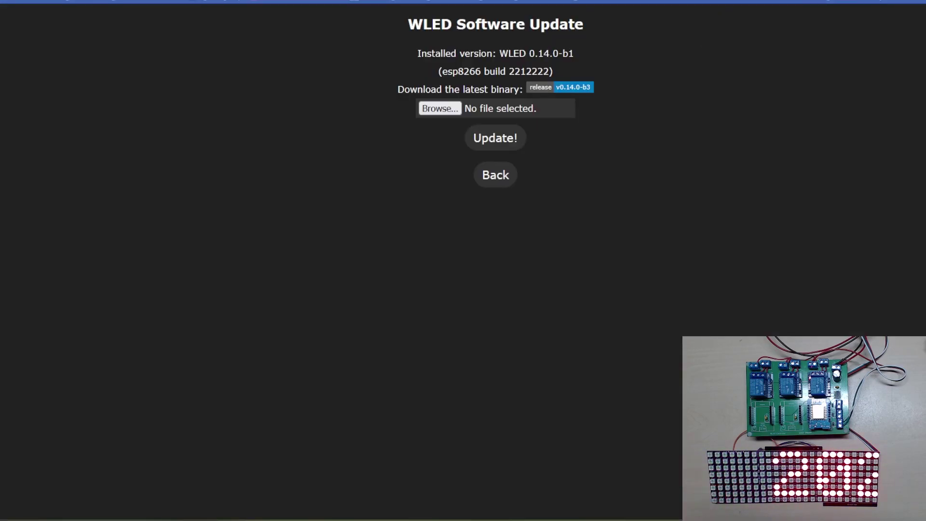
left_click(484, 108)
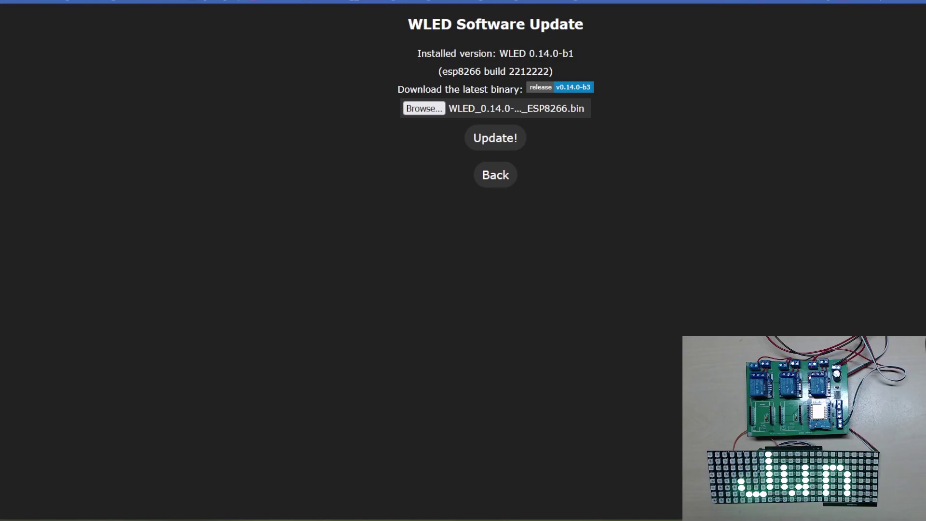
left_click(501, 147)
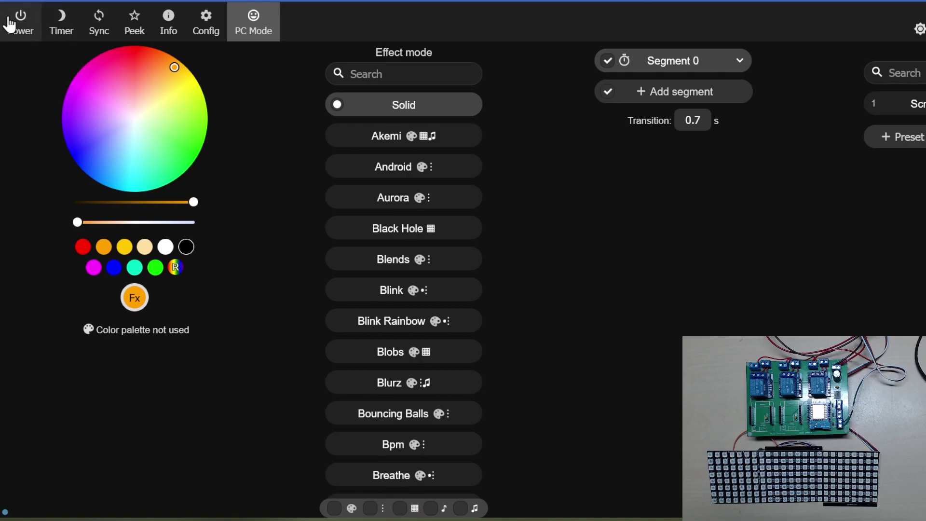
Turn the lights on, try Blends, Blink Rainbow and Bouncing Balls, then expand Segment 0.
left_click(10, 23)
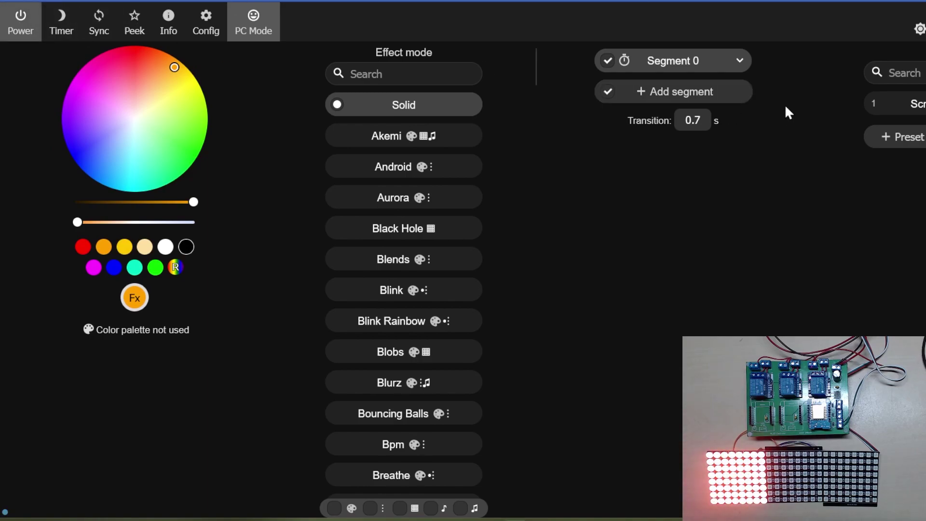
left_click(370, 261)
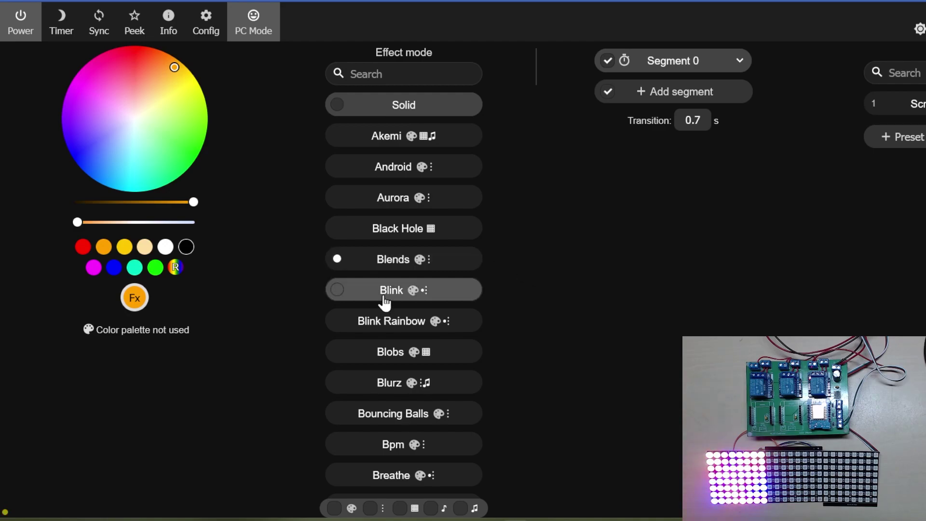
left_click(389, 334)
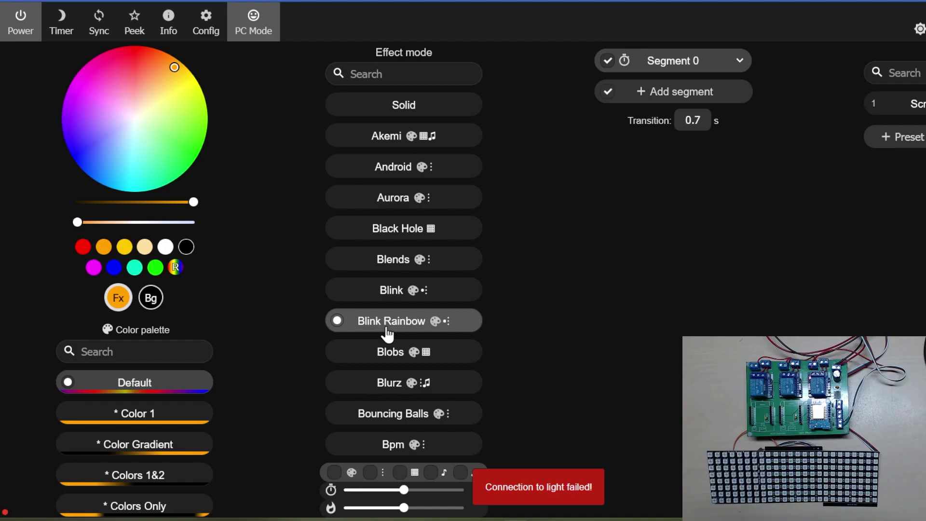
left_click(395, 427)
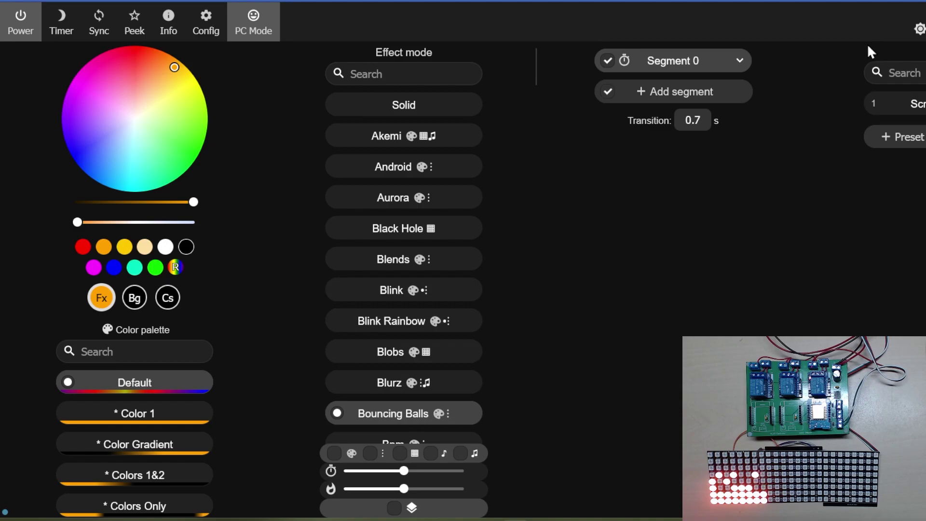
left_click(739, 61)
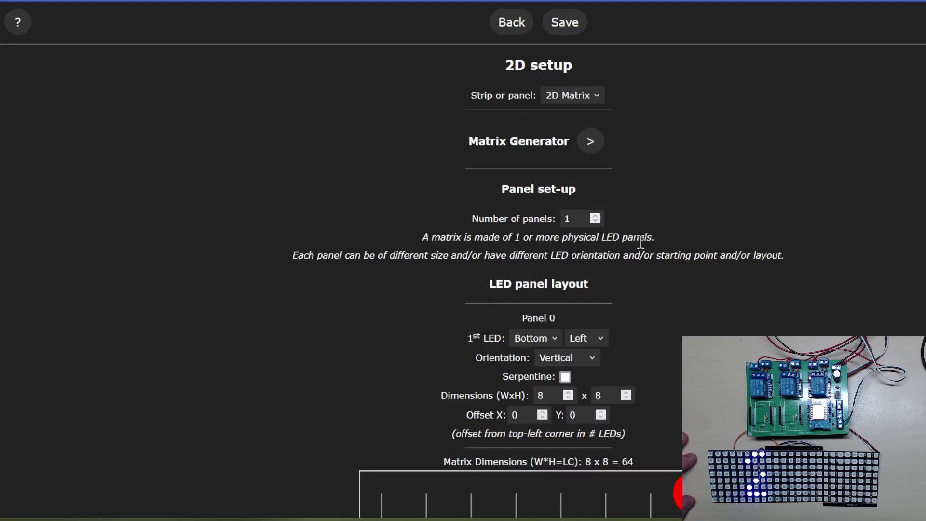
Set the 2D matrix to 3 panels and save.
left_click(596, 216)
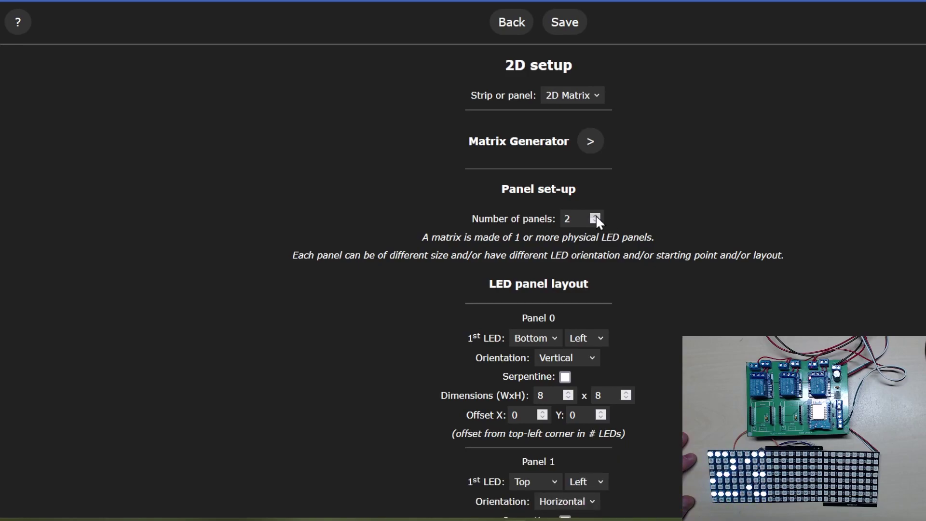
left_click(595, 216)
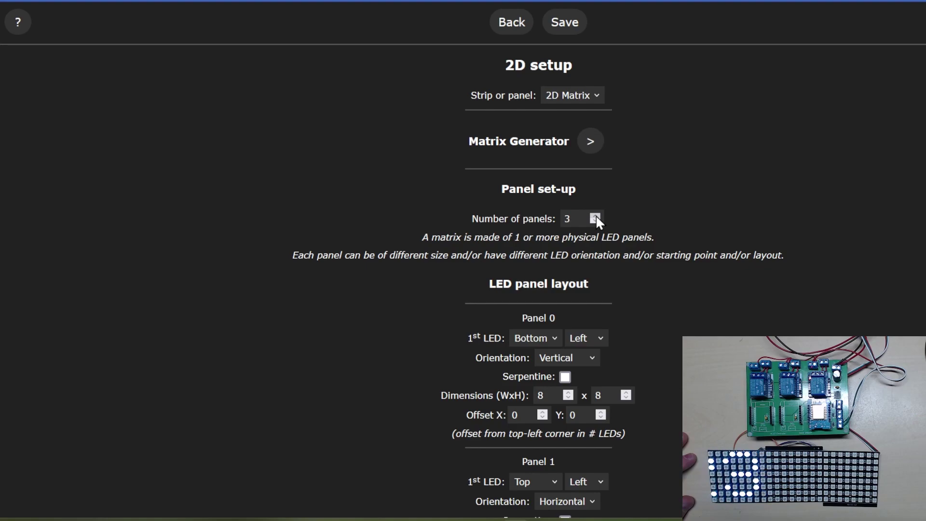
left_click(565, 23)
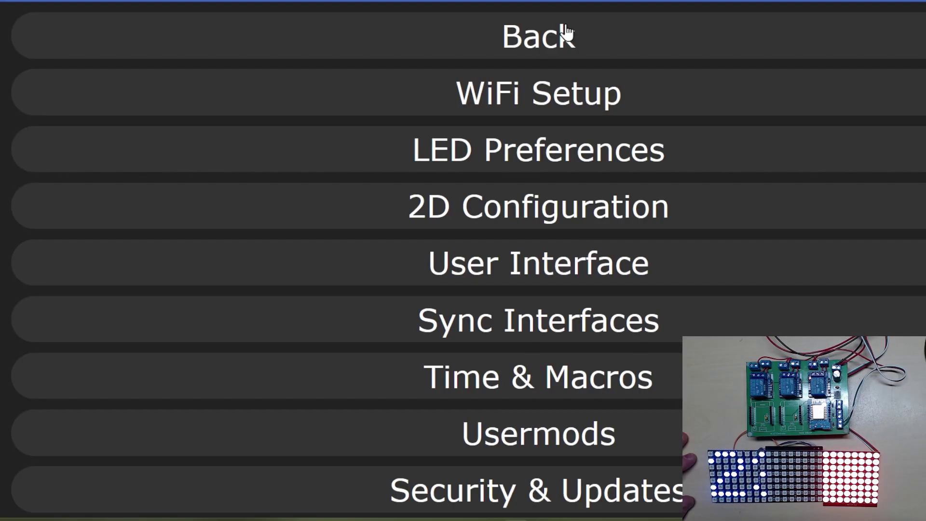
Set Panel 1 and Panel 2 orientation to Vertical in 2D Configuration and save.
left_click(566, 207)
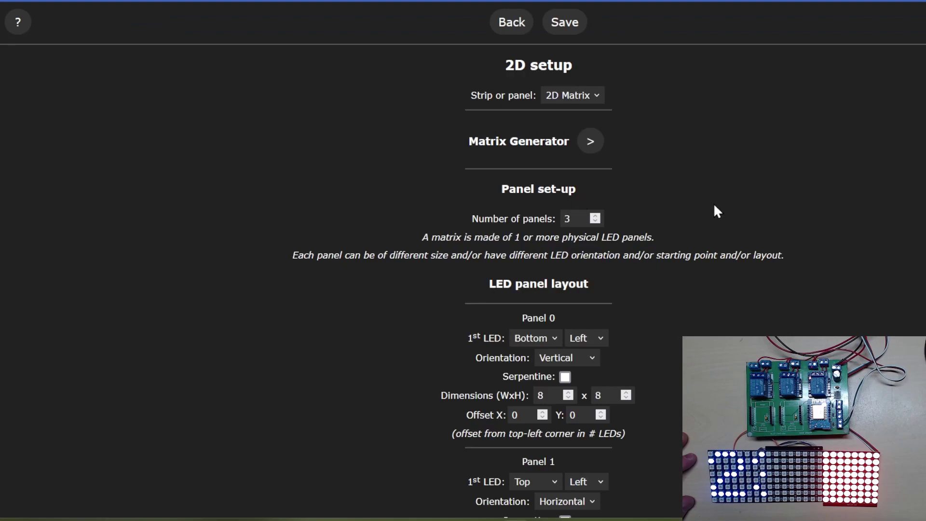
scroll(705, 231, "down", 3)
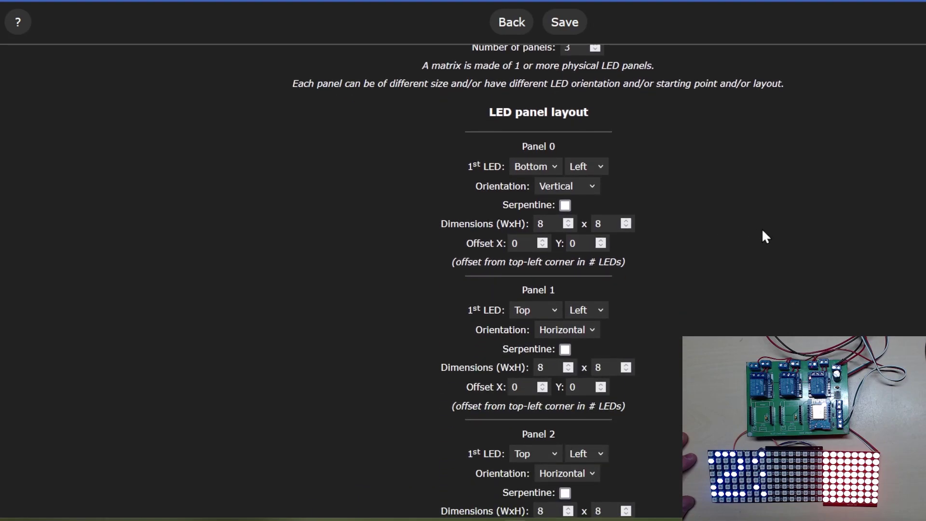
scroll(722, 275, "down", 5)
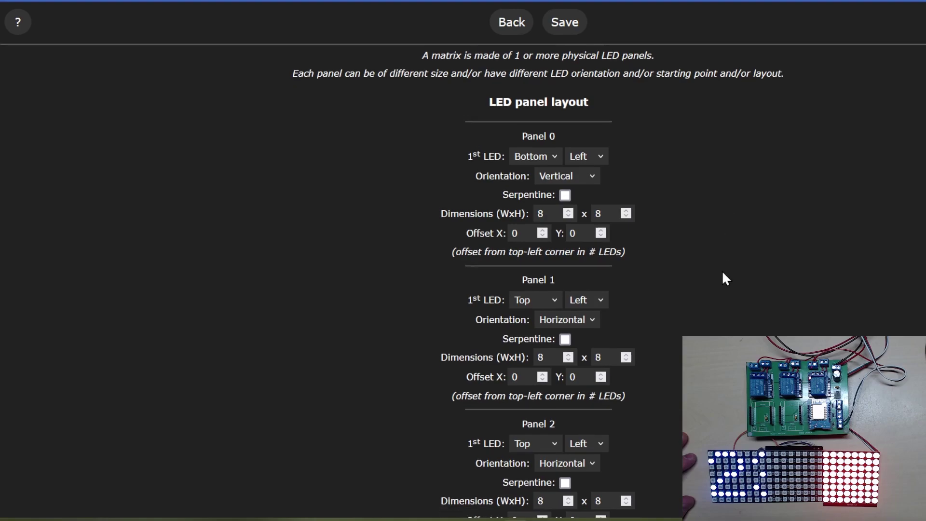
scroll(722, 280, "down", 5)
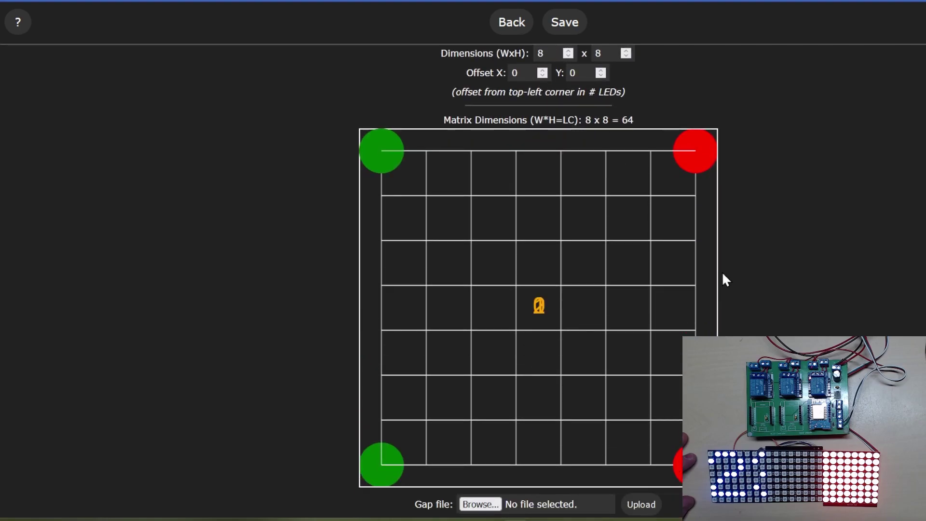
scroll(723, 274, "down", 2)
scroll(721, 271, "up", 3)
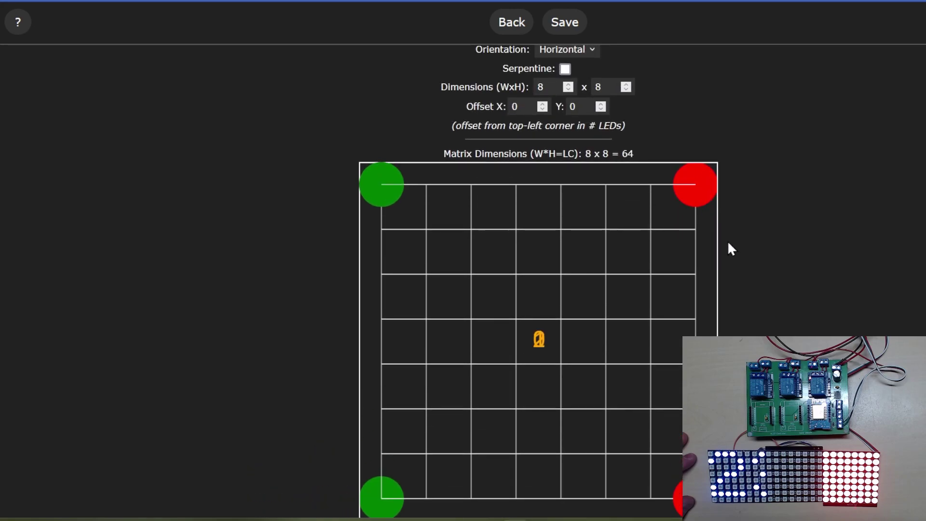
scroll(726, 240, "up", 6)
scroll(726, 242, "up", 2)
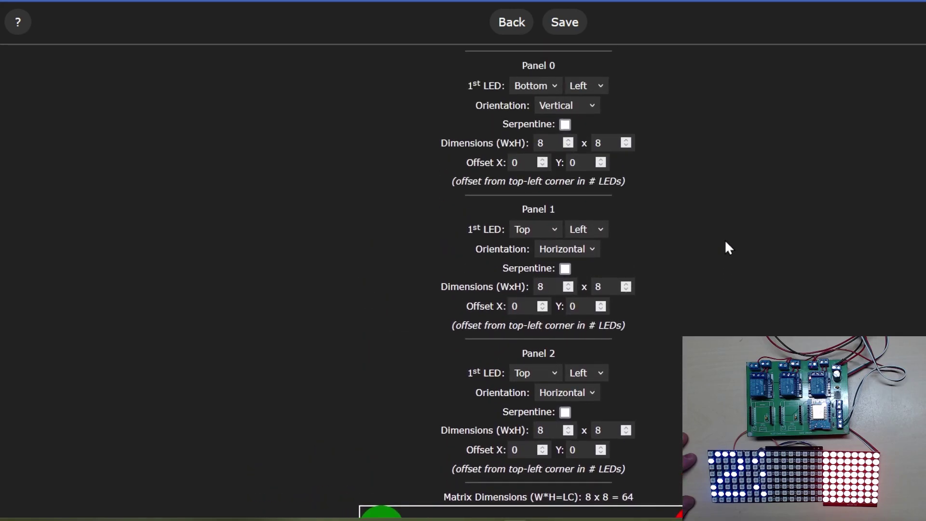
left_click(592, 249)
left_click(561, 286)
left_click(597, 392)
left_click(566, 427)
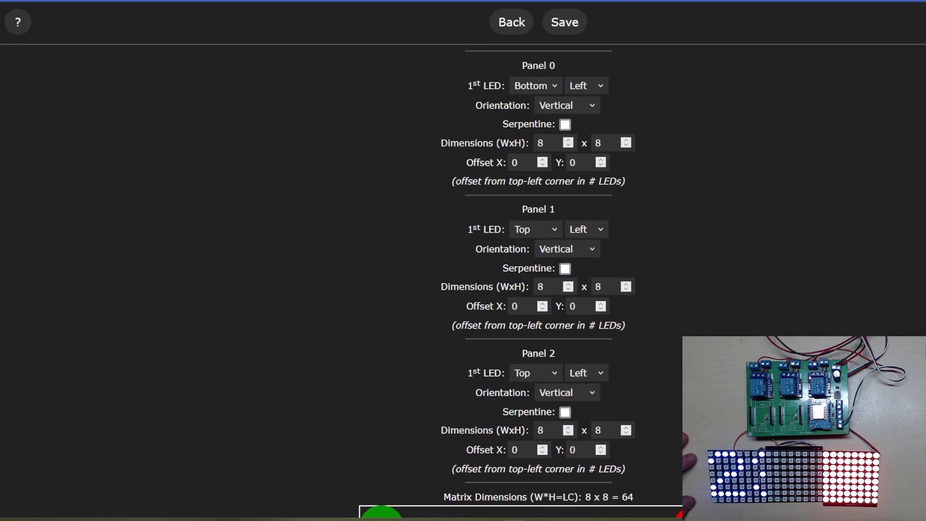
left_click(564, 23)
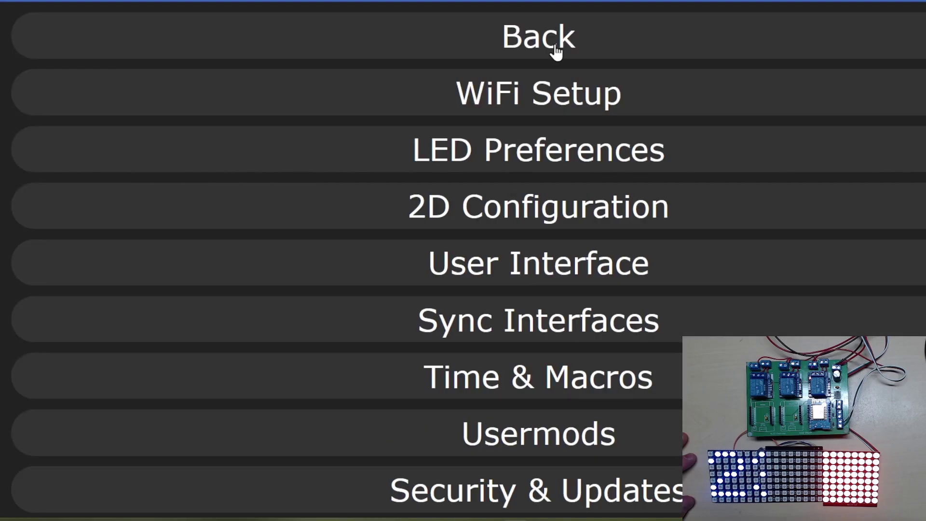
On the main page, try the Blink effect, then switch the matrix to Blobs.
left_click(556, 48)
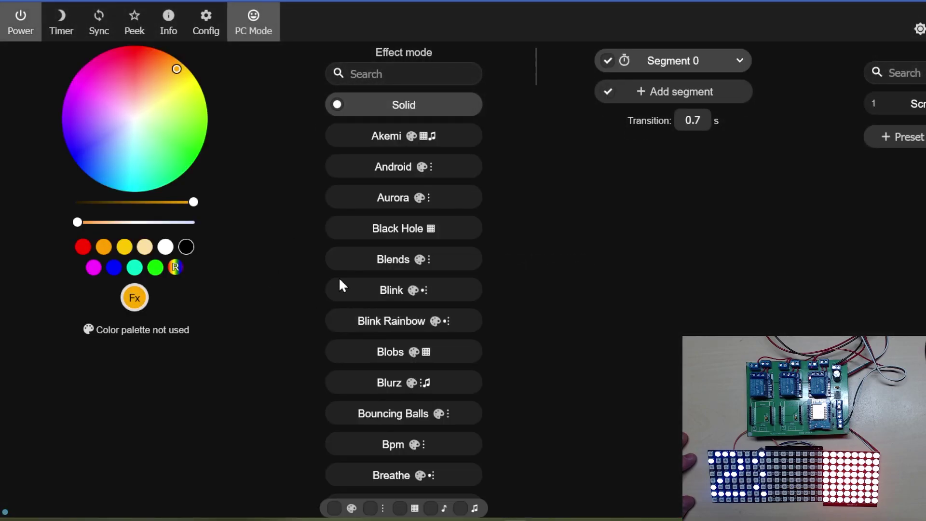
left_click(387, 293)
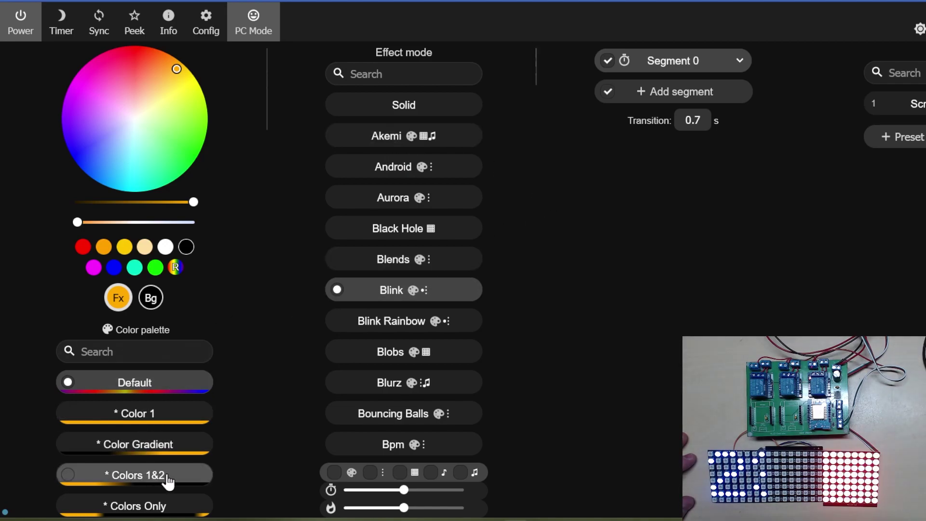
left_click(388, 360)
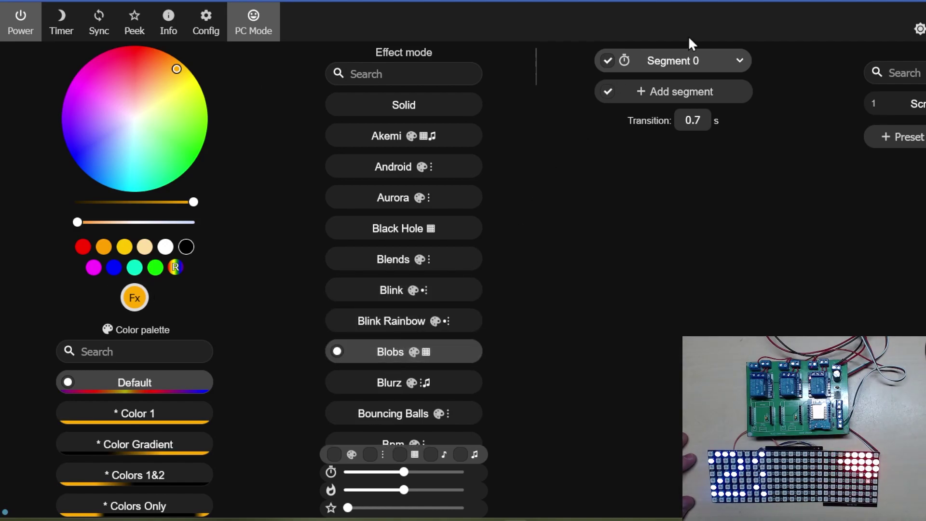
left_click(206, 29)
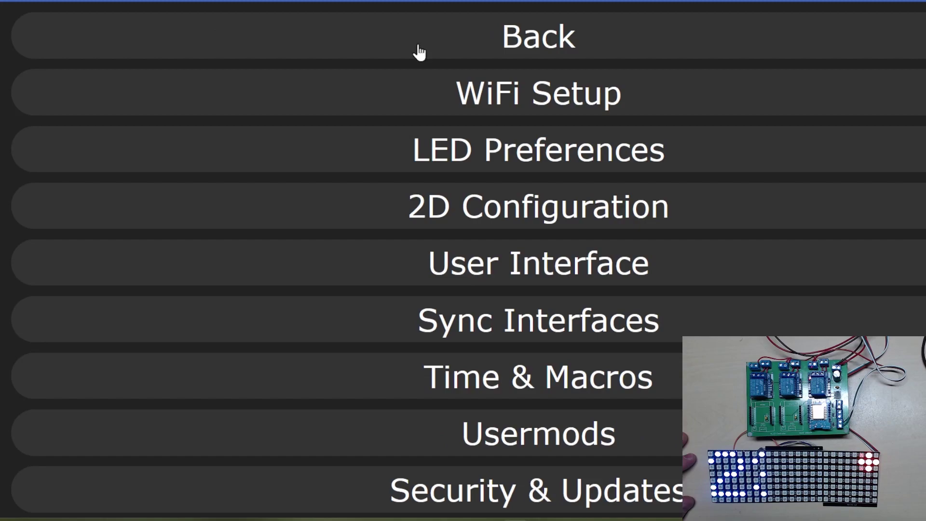
Use the Matrix Generator to populate a single 24 x 8 2D Matrix panel and save.
left_click(530, 218)
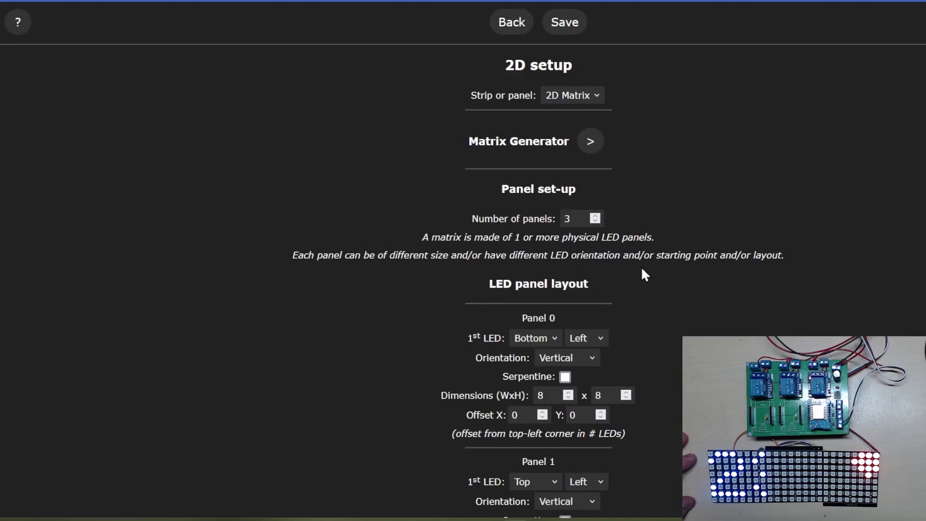
left_click(593, 143)
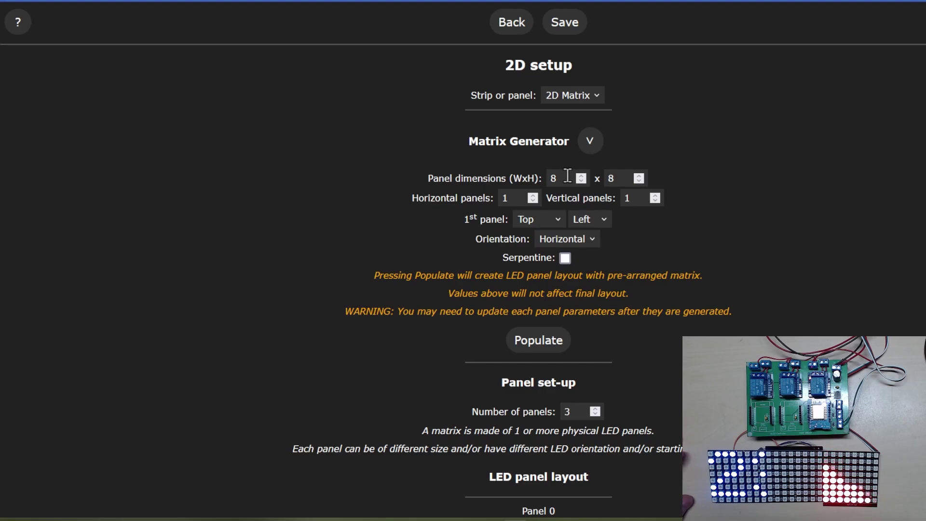
left_click_drag(568, 176, 534, 176)
type("24")
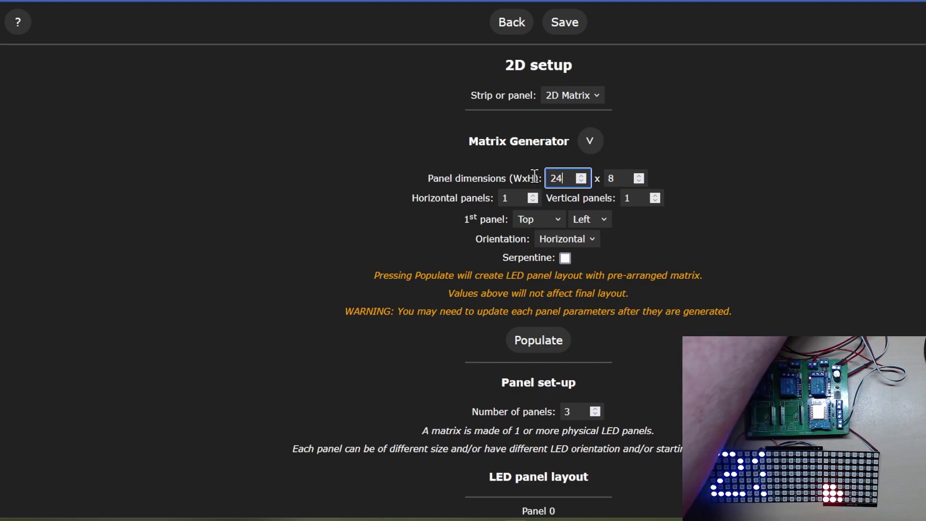
left_click(548, 350)
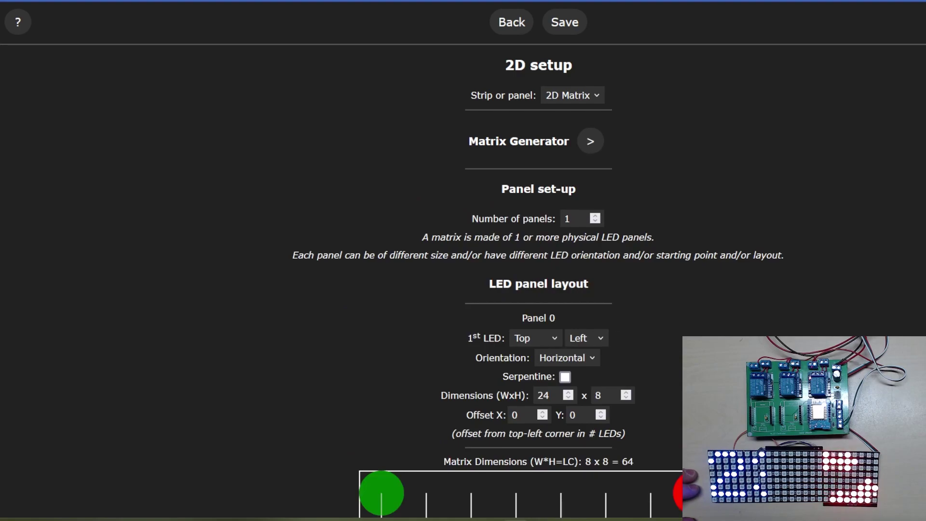
left_click(592, 97)
left_click(592, 97)
left_click(569, 22)
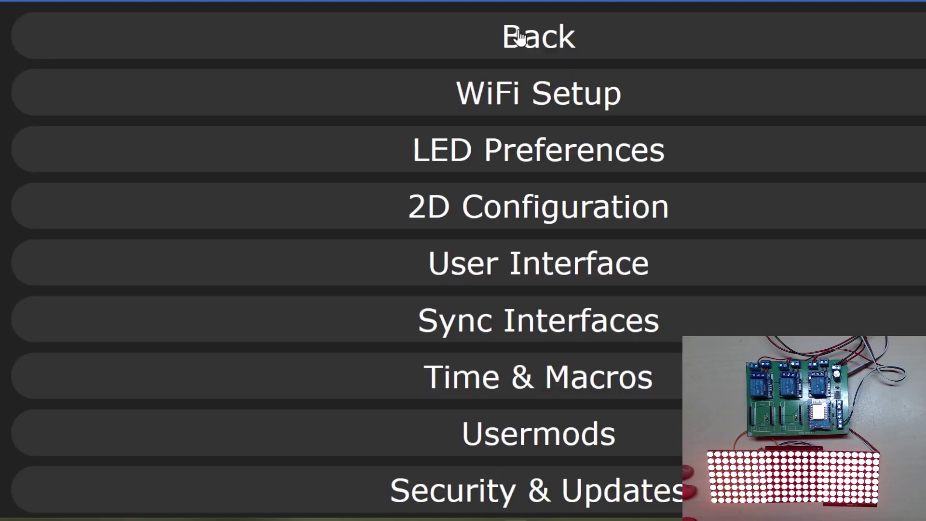
Back on the main page, reapply Blobs with the * Random Cycle palette.
left_click(513, 35)
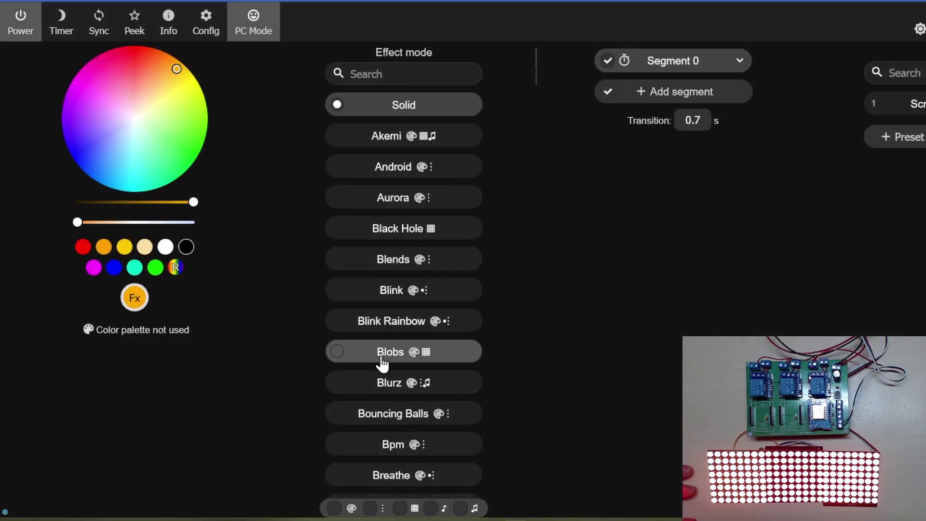
left_click(382, 355)
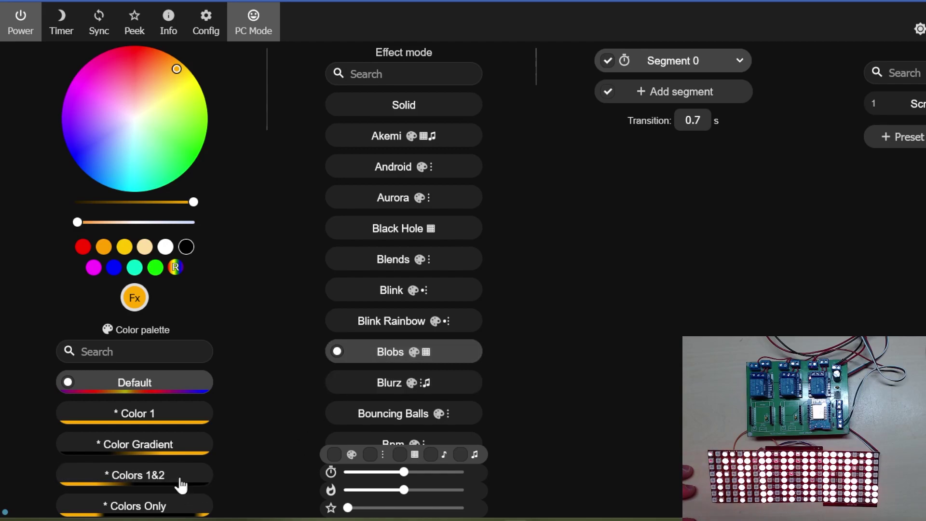
scroll(181, 486, "down", 4)
left_click(180, 355)
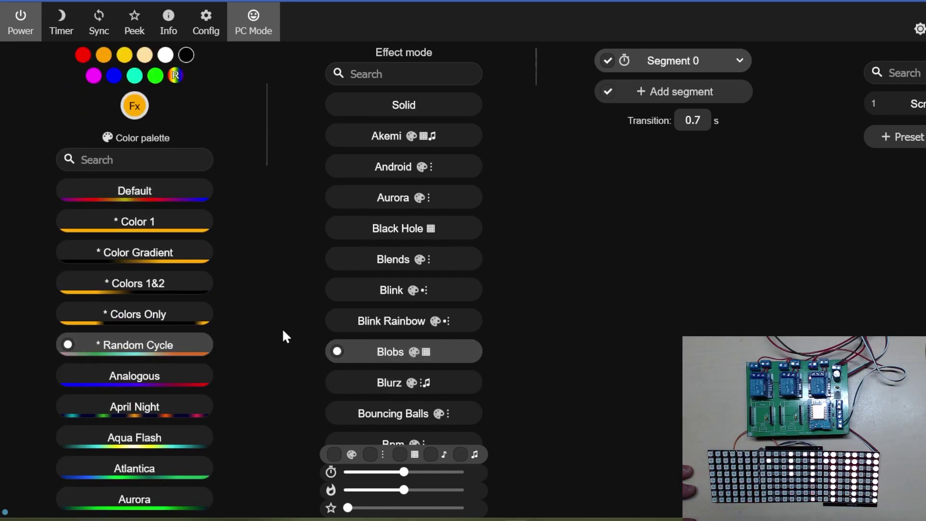
Search the effect list for 'text' and apply Scrolling Text.
left_click(426, 76)
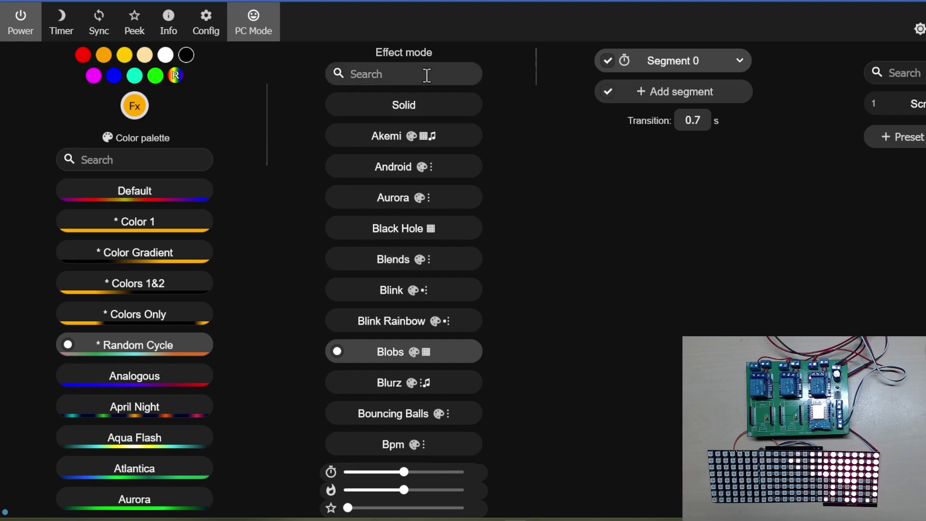
type("ter")
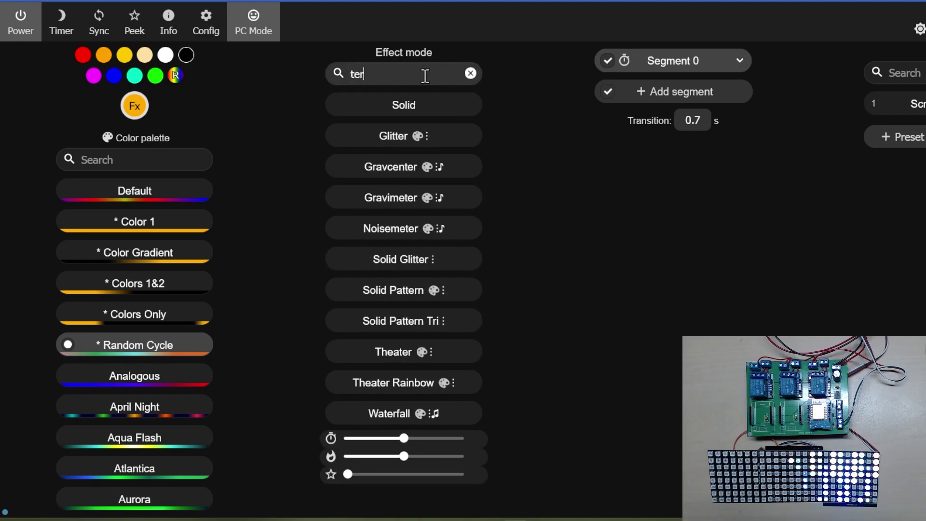
key("BackSpace")
type("xt")
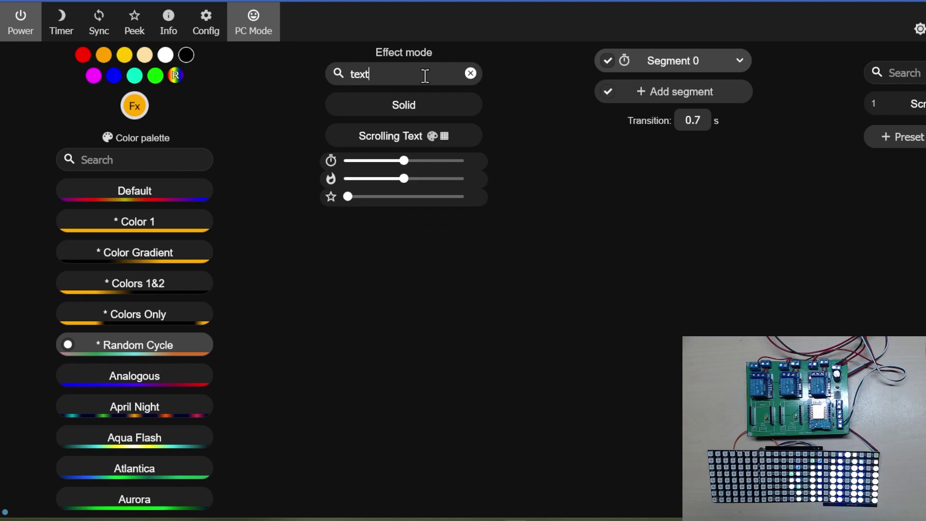
left_click(378, 139)
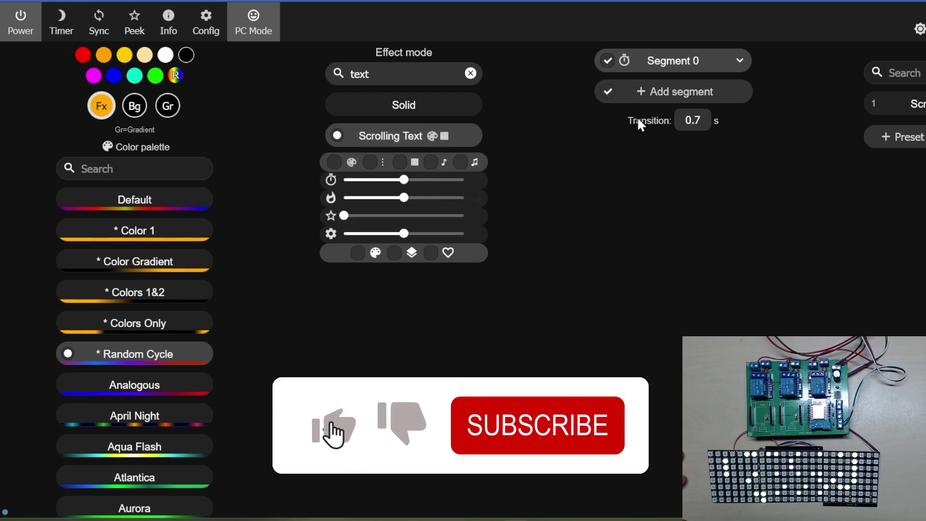
Set the 24 x 8 panel's orientation to Vertical, save, and return to the main page.
left_click(206, 21)
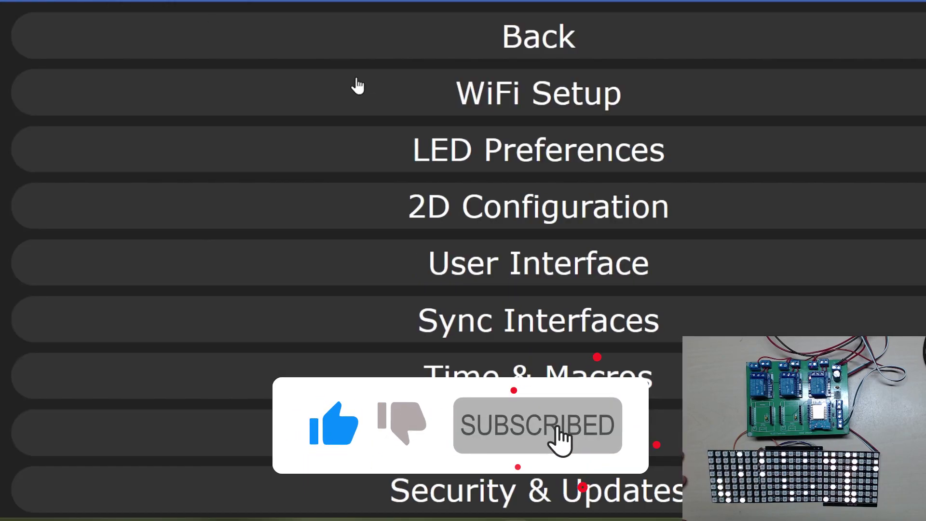
left_click(569, 211)
scroll(637, 318, "down", 2)
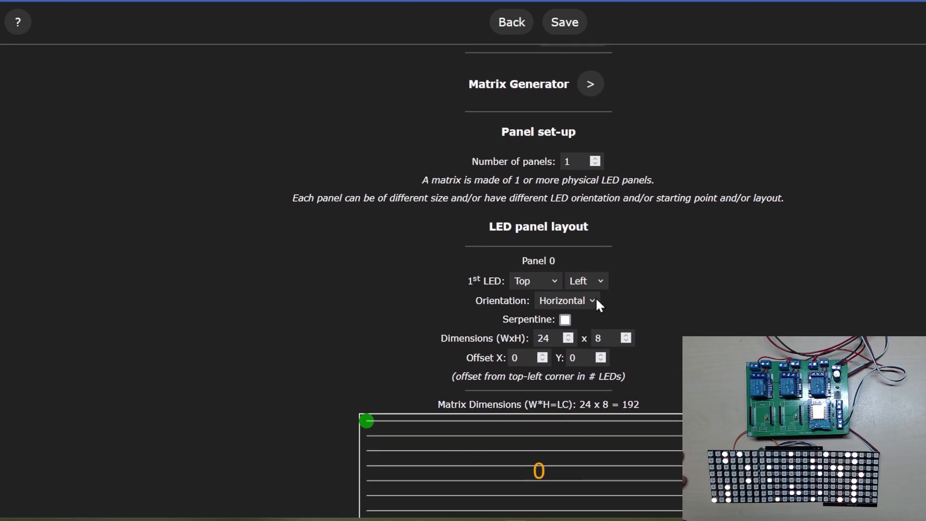
left_click(597, 301)
left_click(570, 335)
scroll(720, 304, "down", 1)
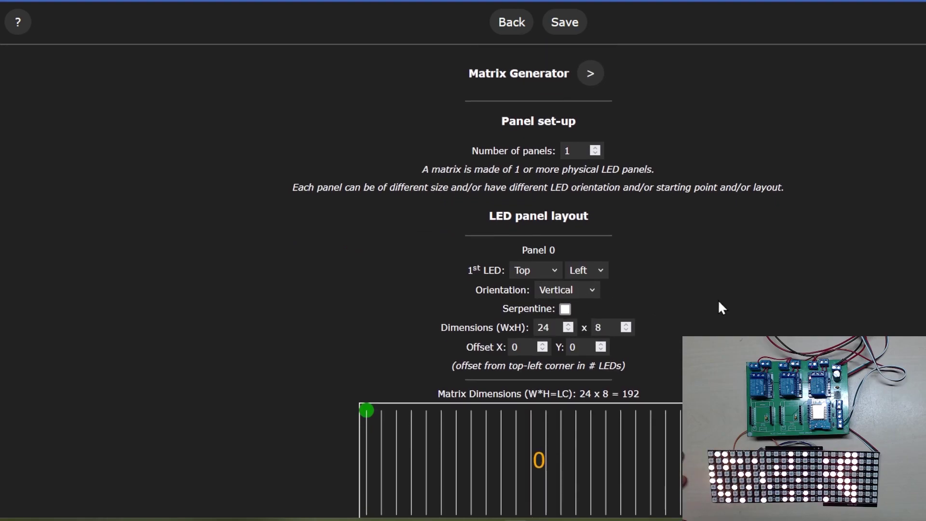
scroll(719, 302, "down", 2)
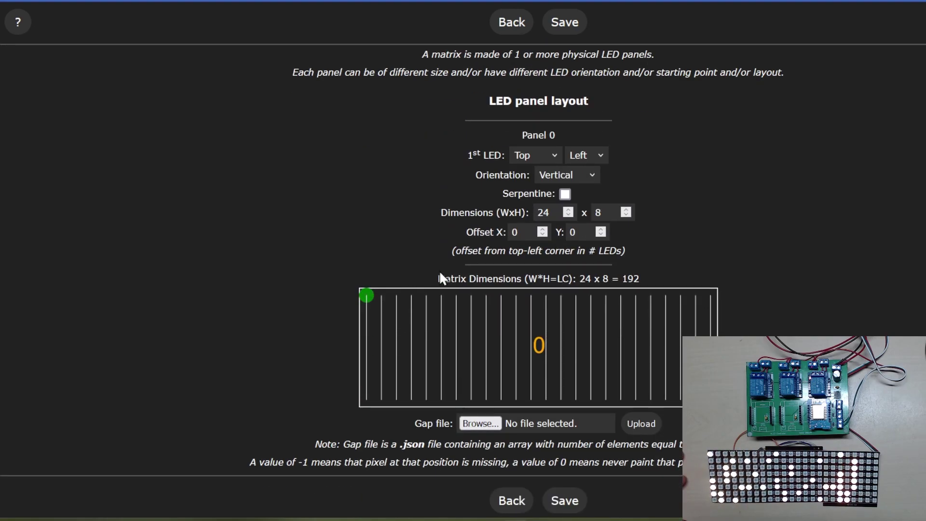
left_click(565, 500)
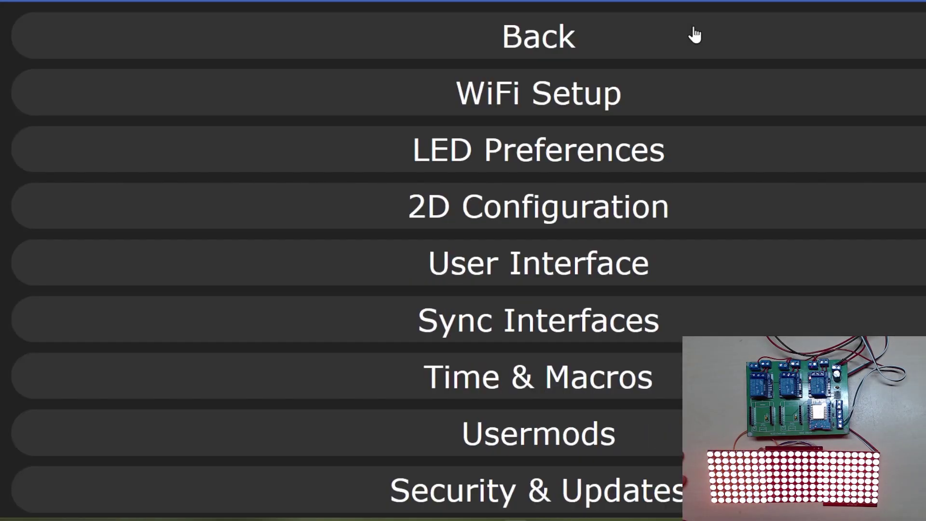
left_click(551, 45)
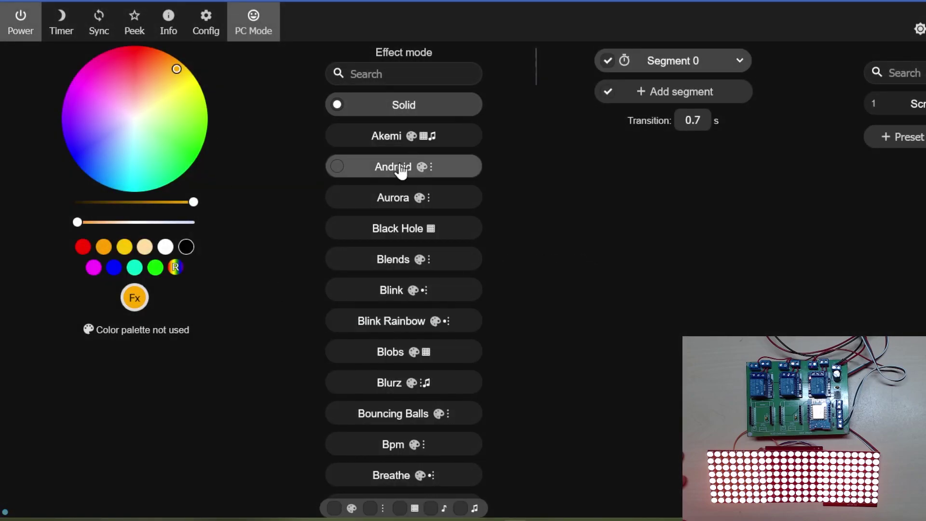
Try the Android and Aurora effects, then search 'text' and apply Scrolling Text.
left_click(400, 171)
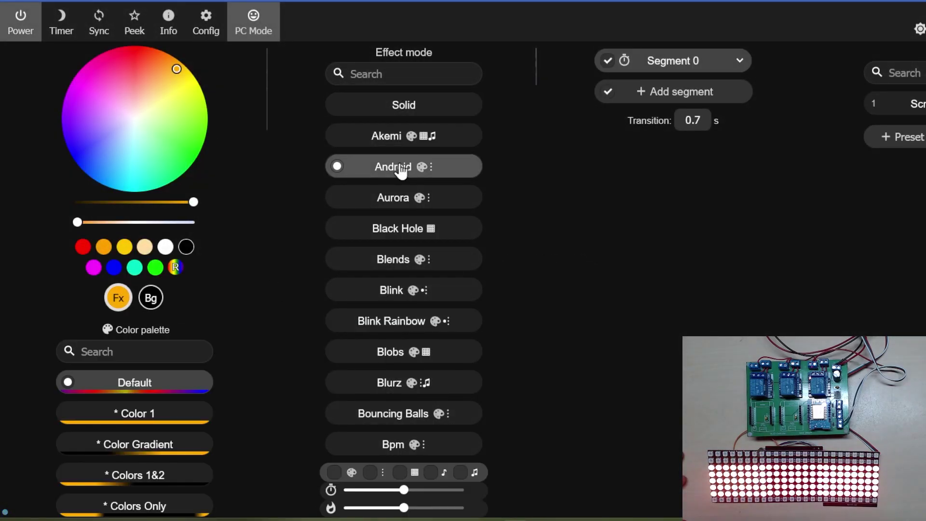
left_click(394, 206)
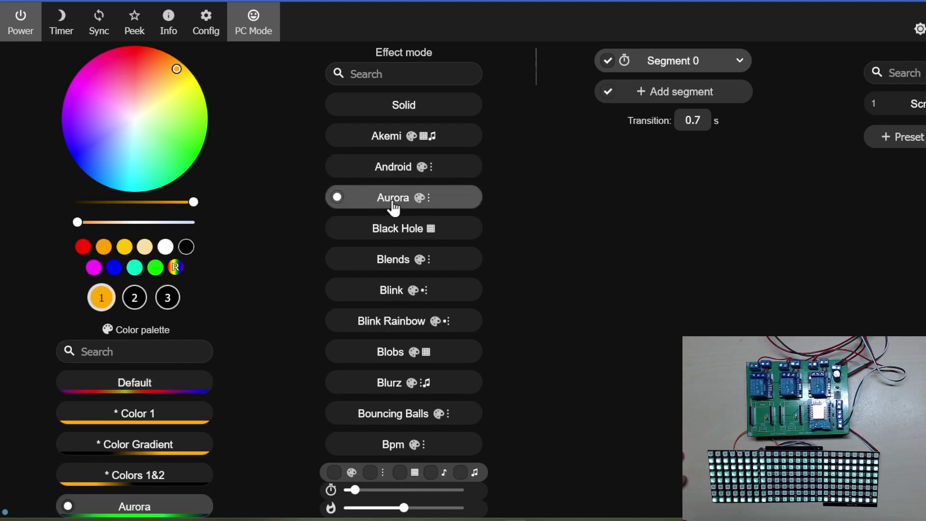
left_click(420, 66)
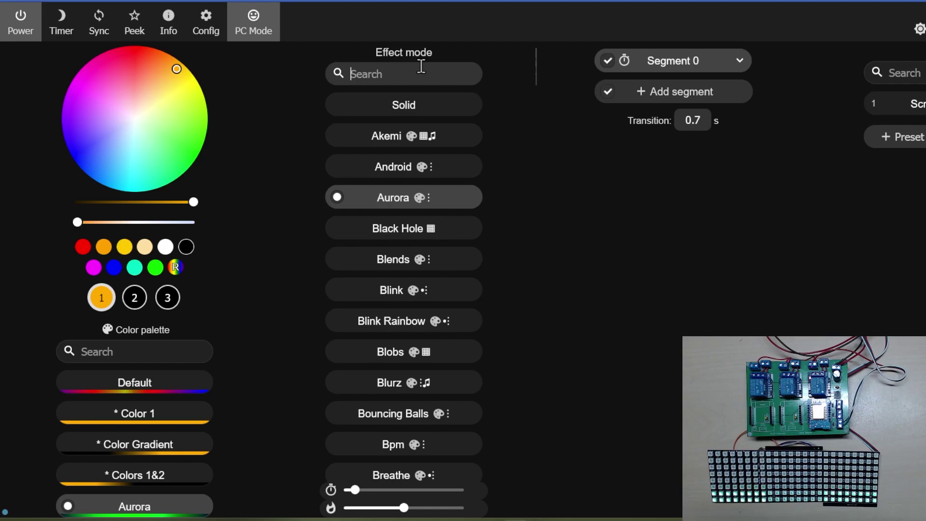
type("text")
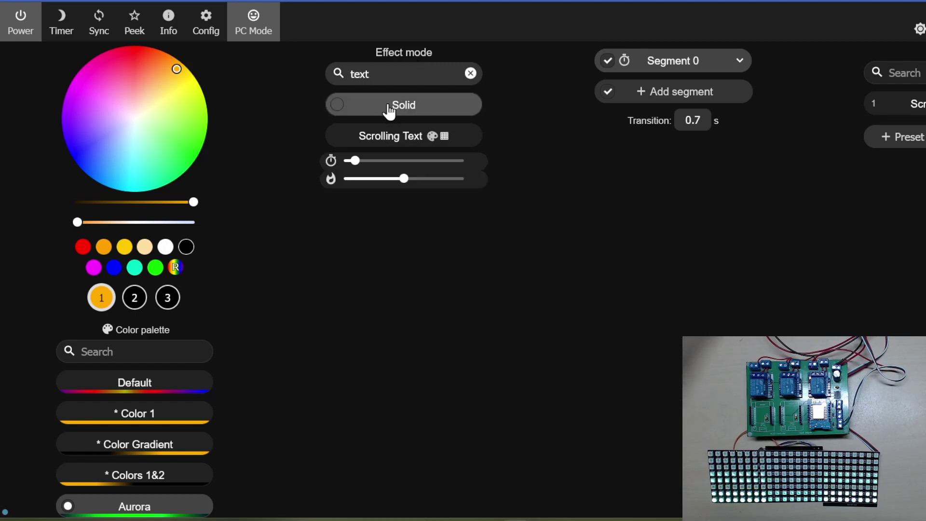
left_click(394, 143)
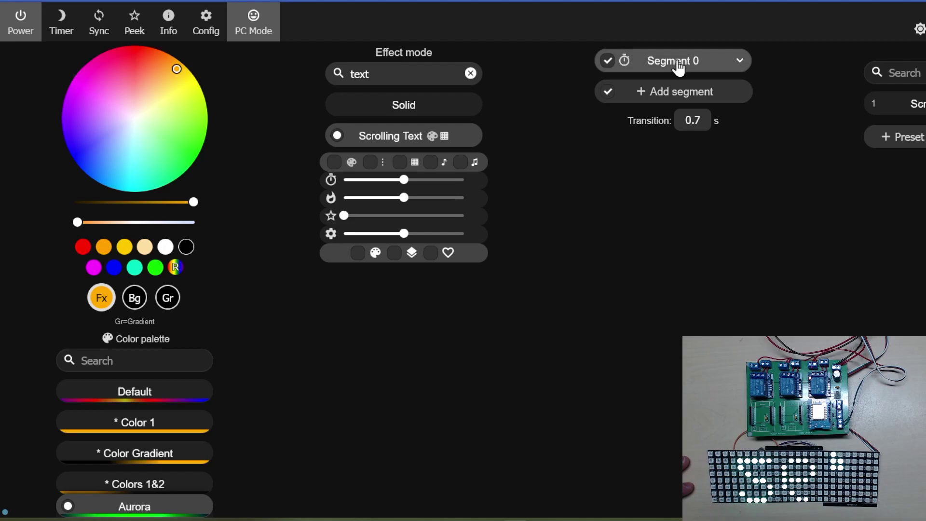
Expand Segment 0, test X Mirror and Reverse, and end with only Y Reverse enabled.
left_click(739, 62)
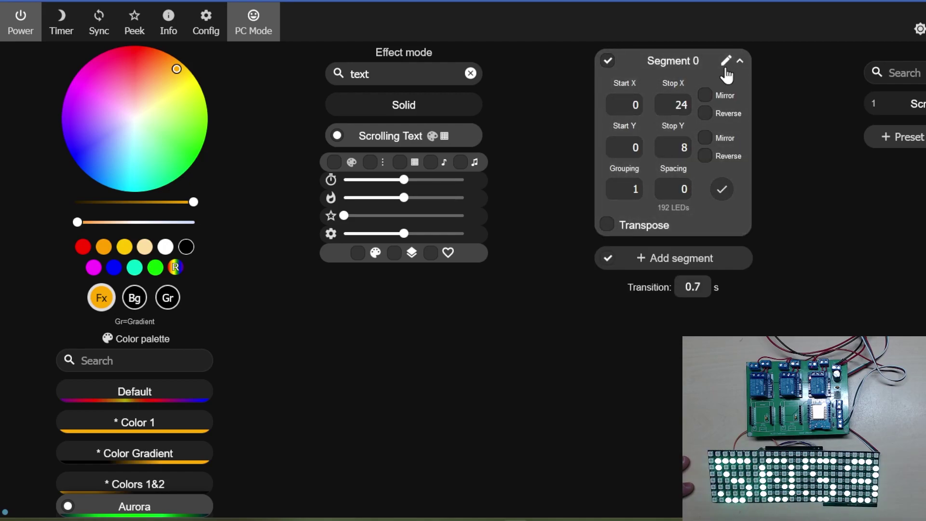
left_click(705, 95)
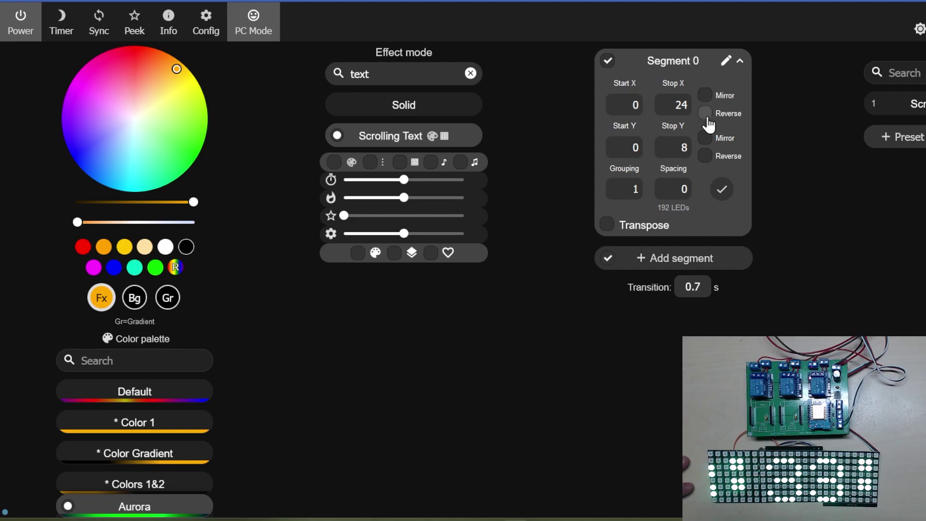
left_click(705, 114)
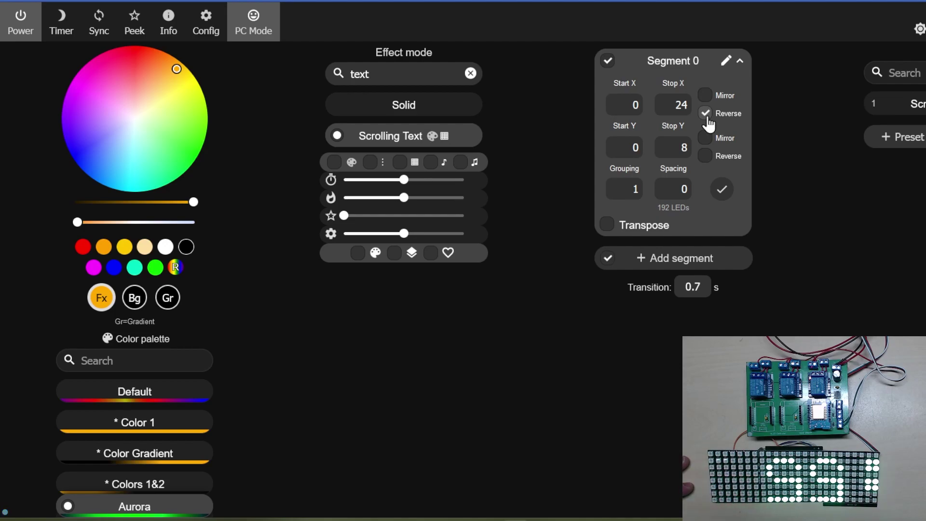
left_click(707, 115)
left_click(706, 157)
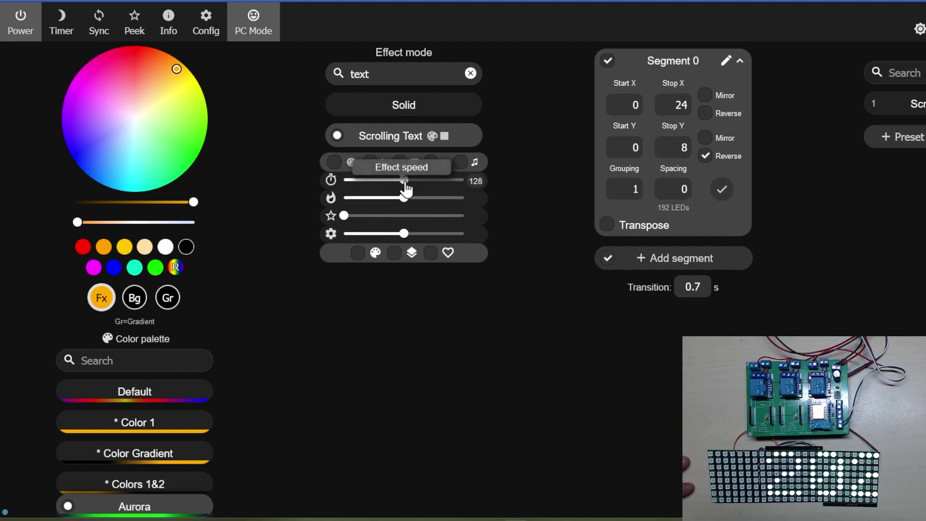
Raise the Scrolling Text speed to 255 and load the Scrolling Text preset (1).
left_click_drag(404, 181, 475, 184)
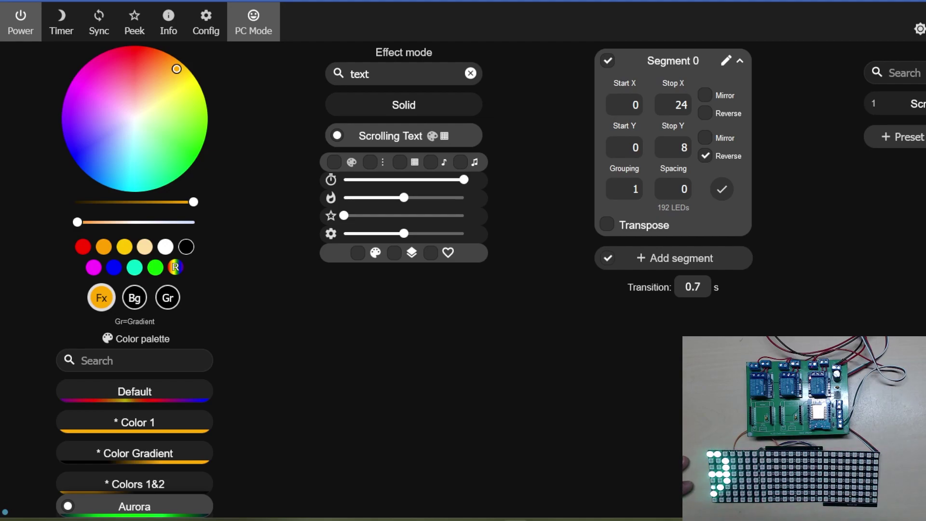
left_click(919, 103)
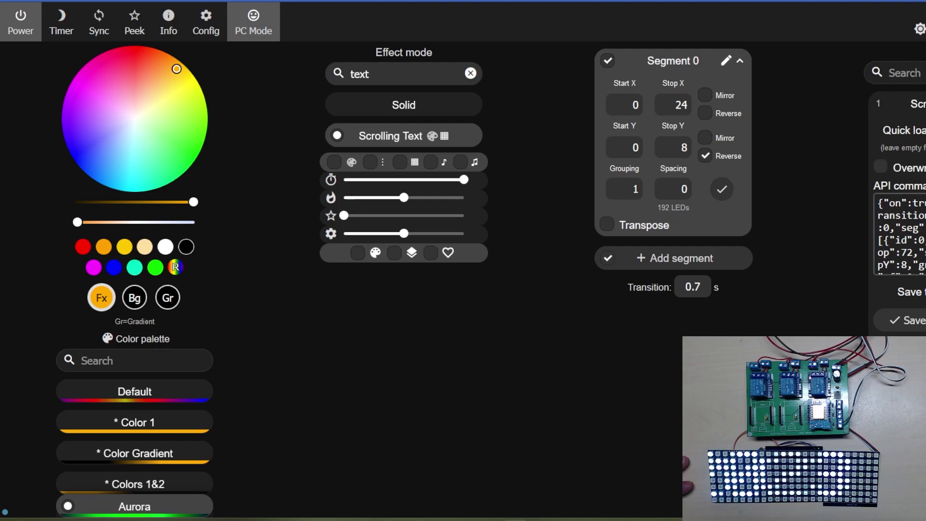
scroll(899, 234, "down", 3)
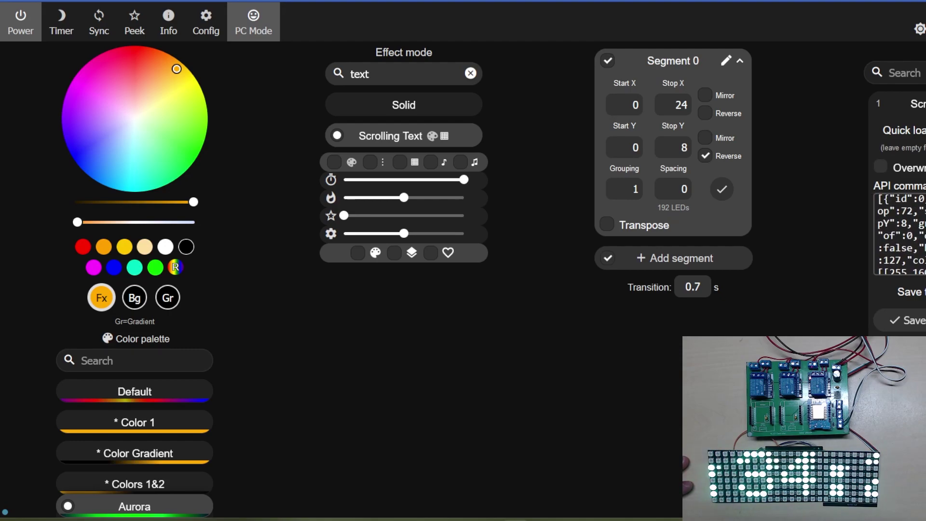
scroll(899, 234, "up", 3)
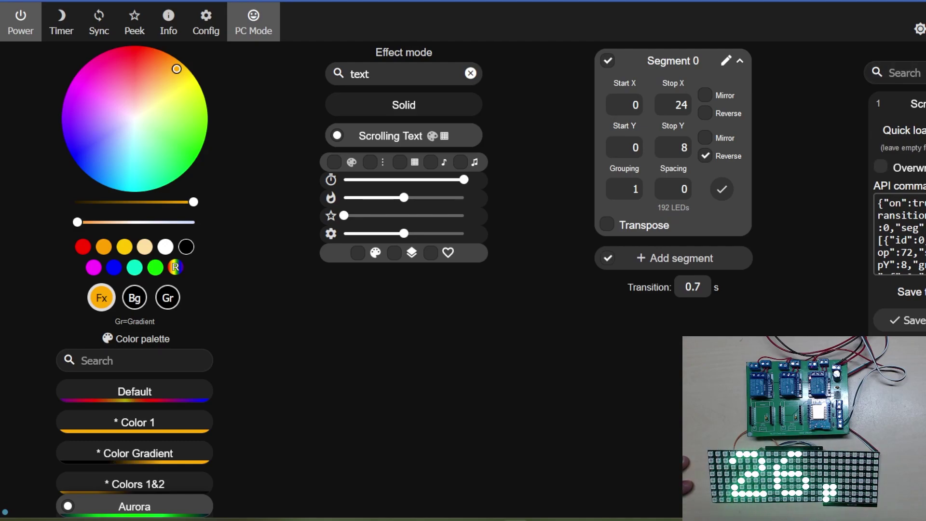
left_click(916, 104)
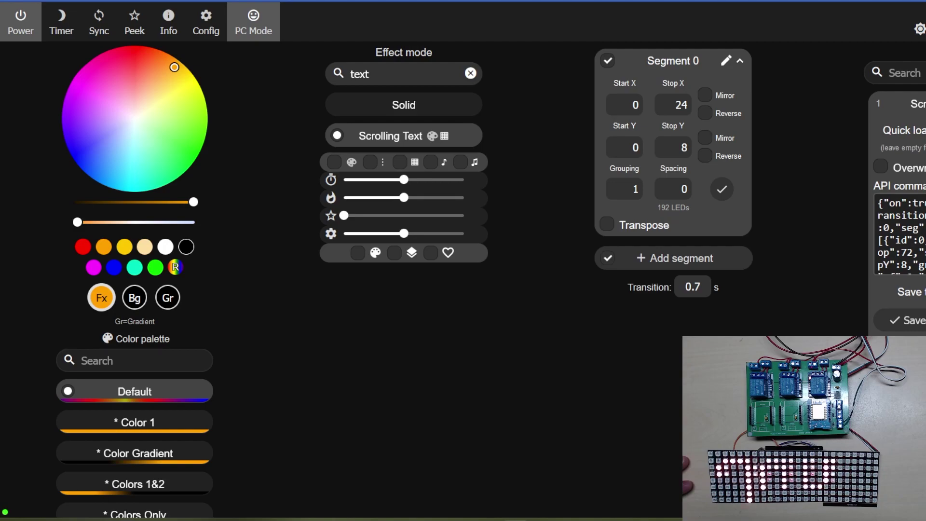
Re-enable vertical Reverse and save the settings into the Scrolling Text preset.
left_click(705, 156)
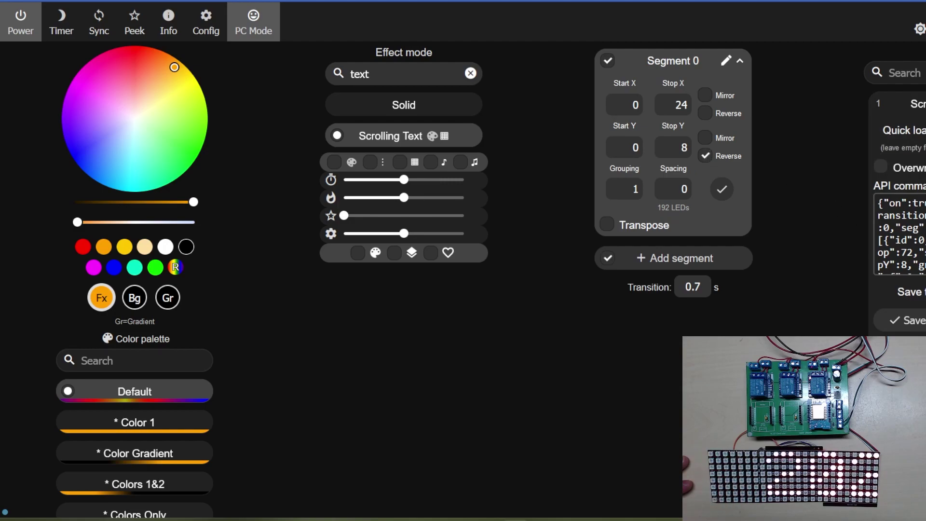
left_click(910, 316)
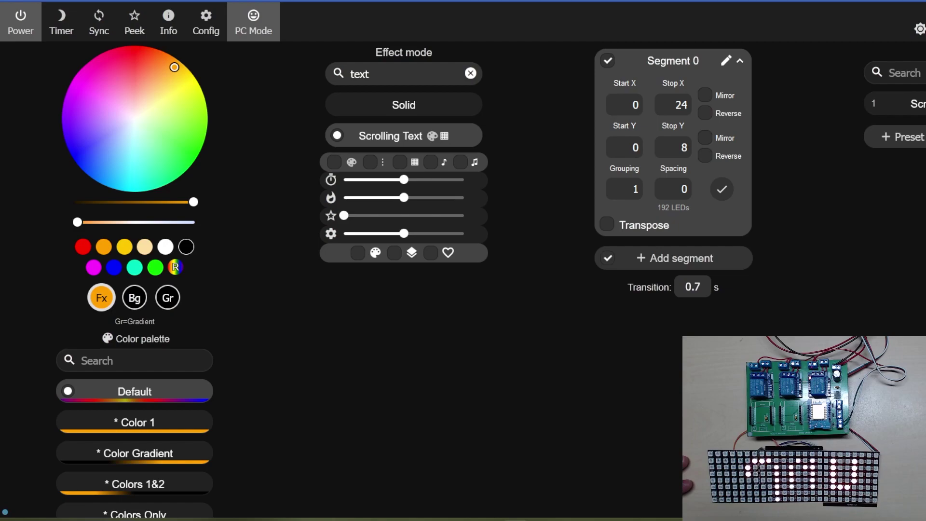
left_click(704, 156)
Apply the layout change and rename Segment 0 to 'Microchipz Like and Subscribe'.
left_click(721, 190)
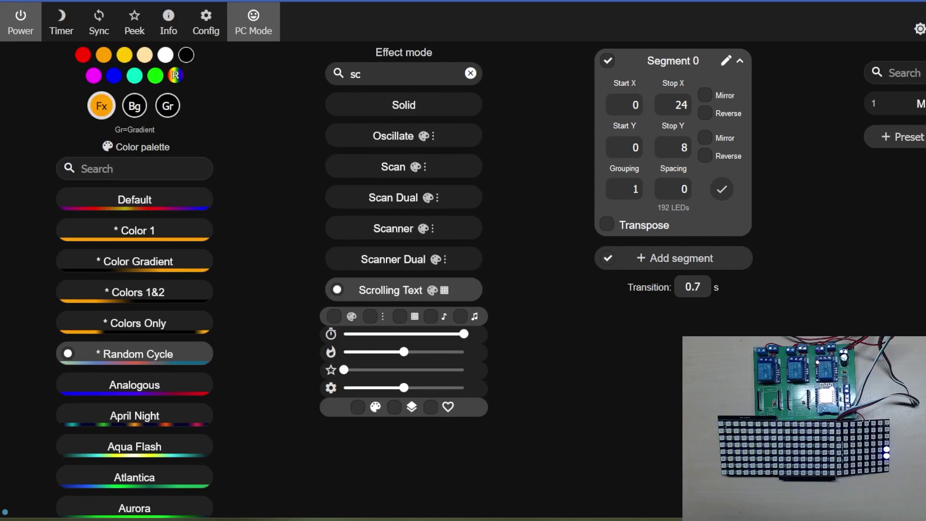
left_click(726, 60)
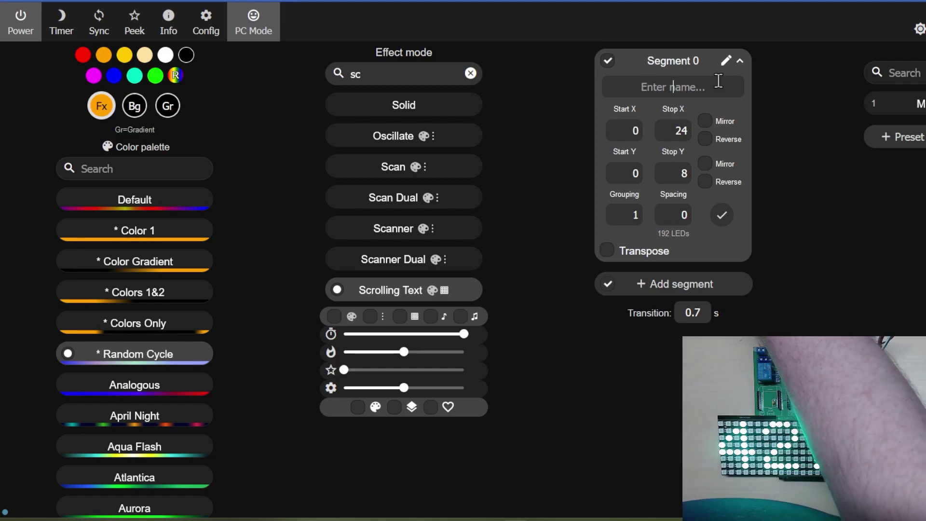
type("Micr")
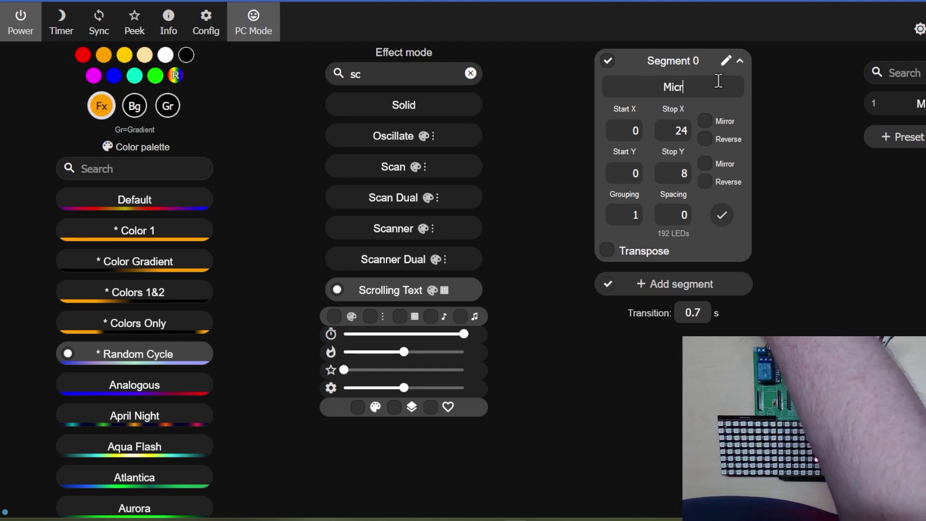
type("ochipz")
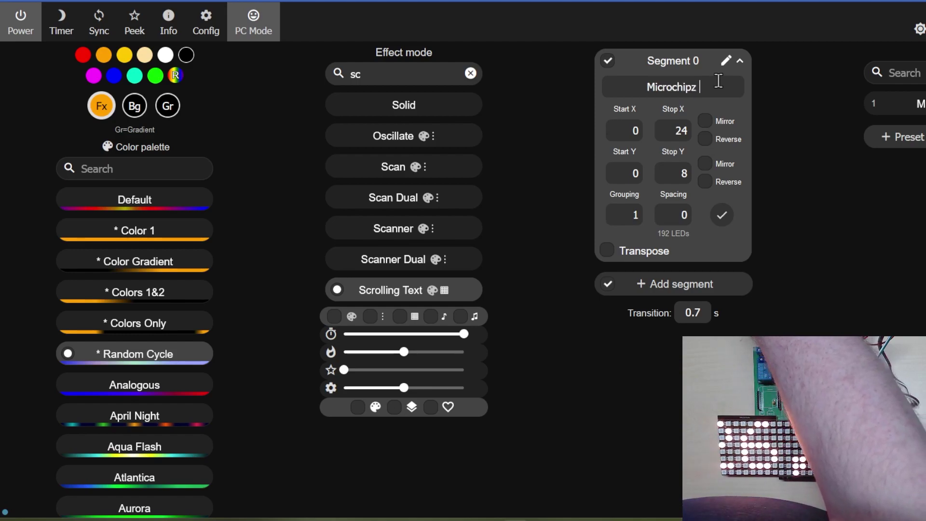
type(" Like and S")
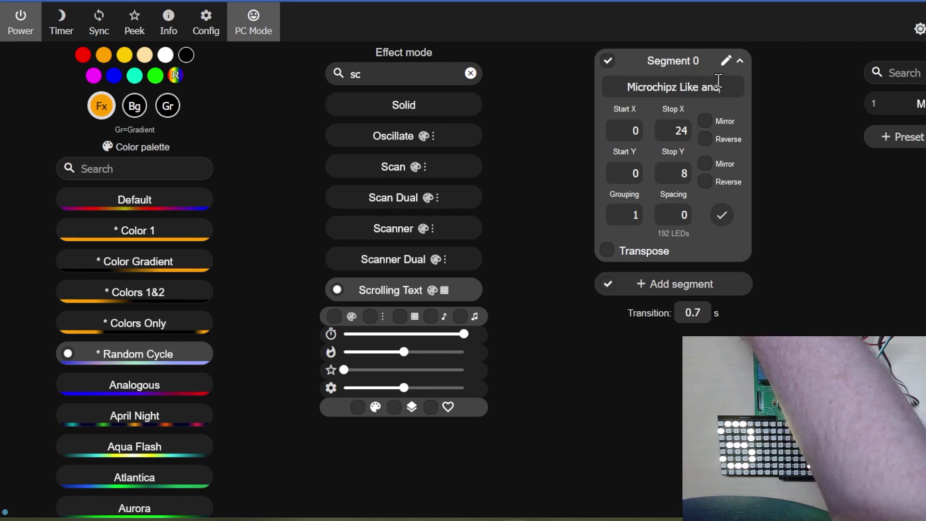
type("ubs")
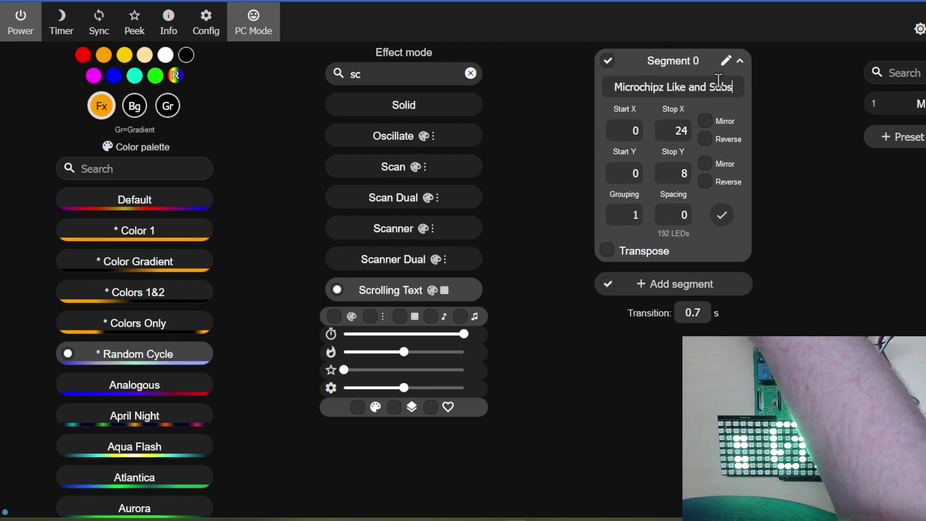
type("cribe")
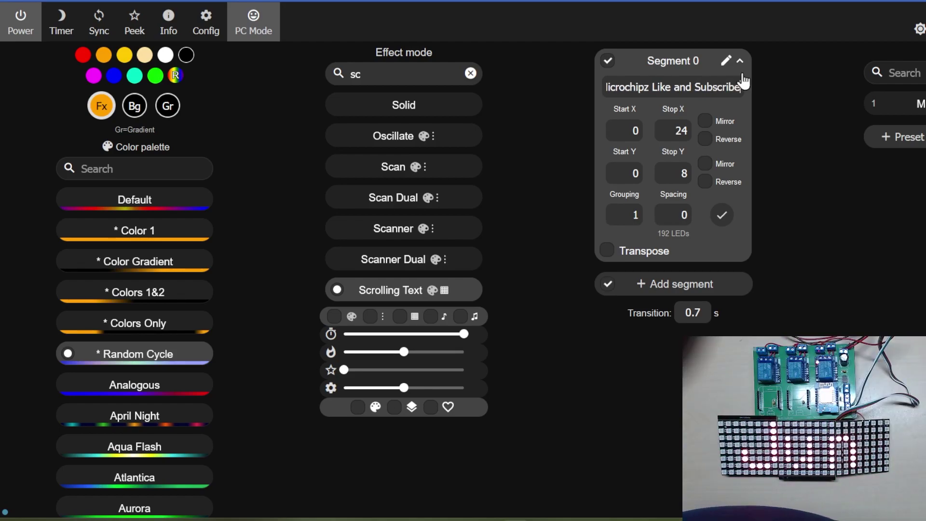
left_click(719, 217)
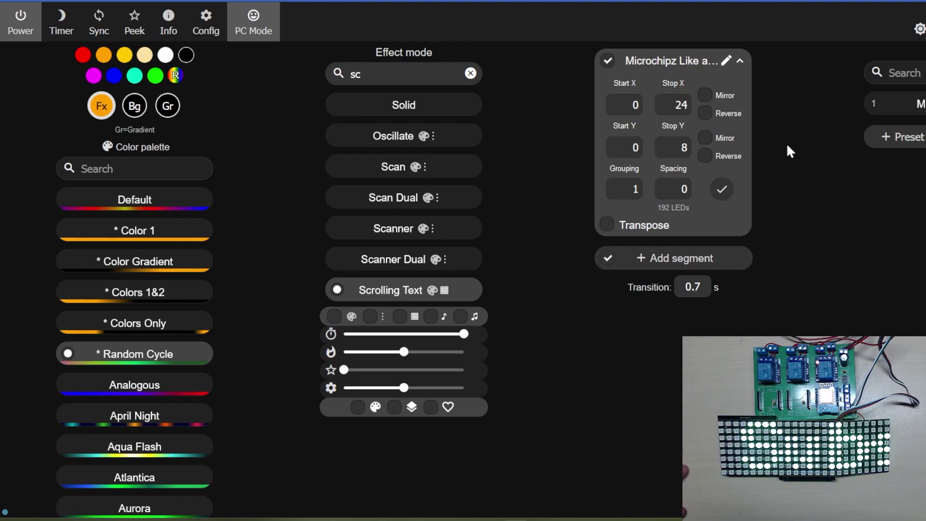
Create a second segment named 'Buy me a coffee' and expand its settings.
left_click(607, 260)
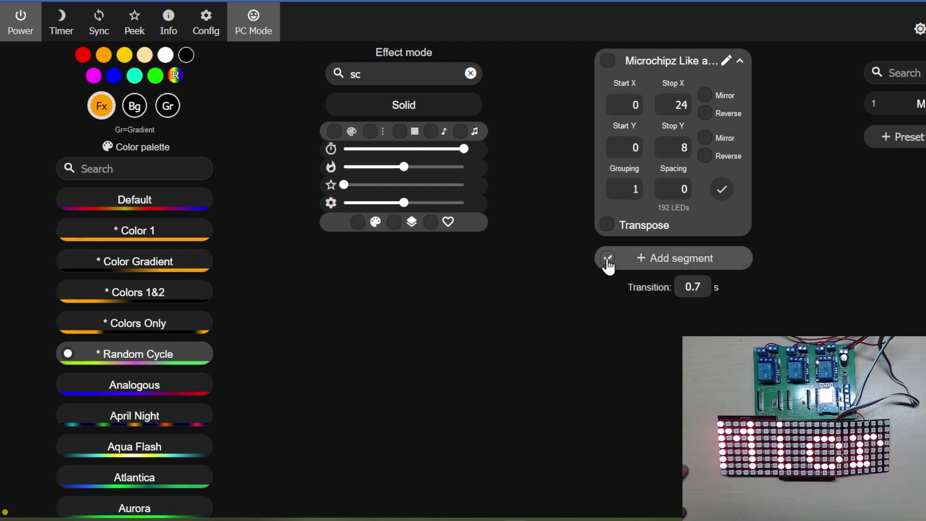
left_click(607, 260)
left_click(620, 266)
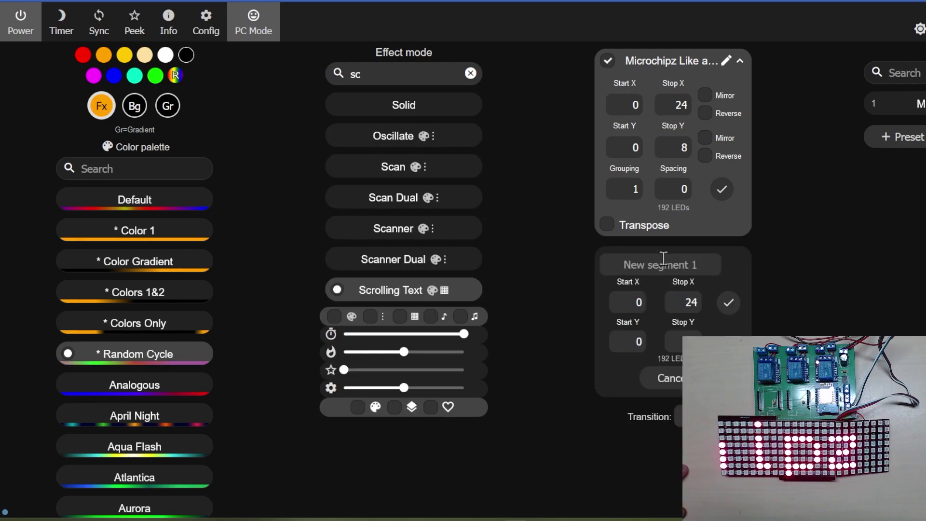
left_click(711, 263)
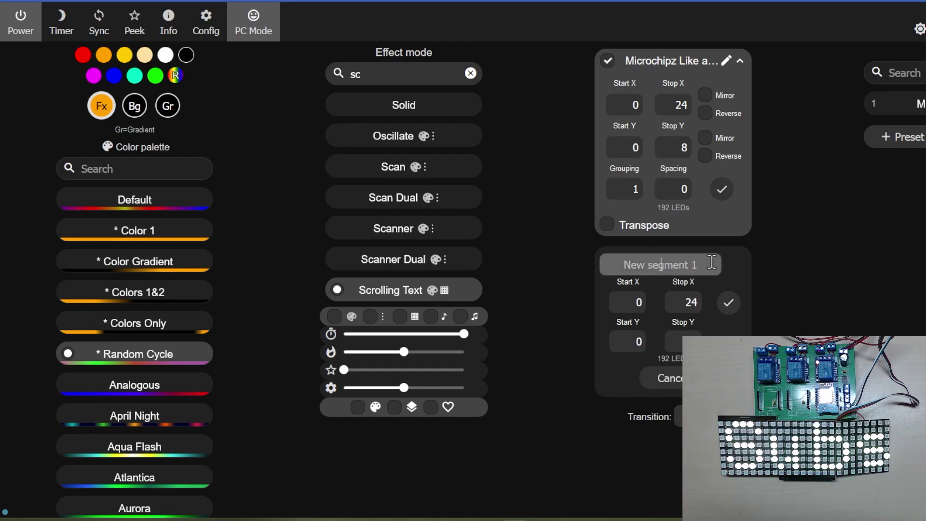
type("Bu")
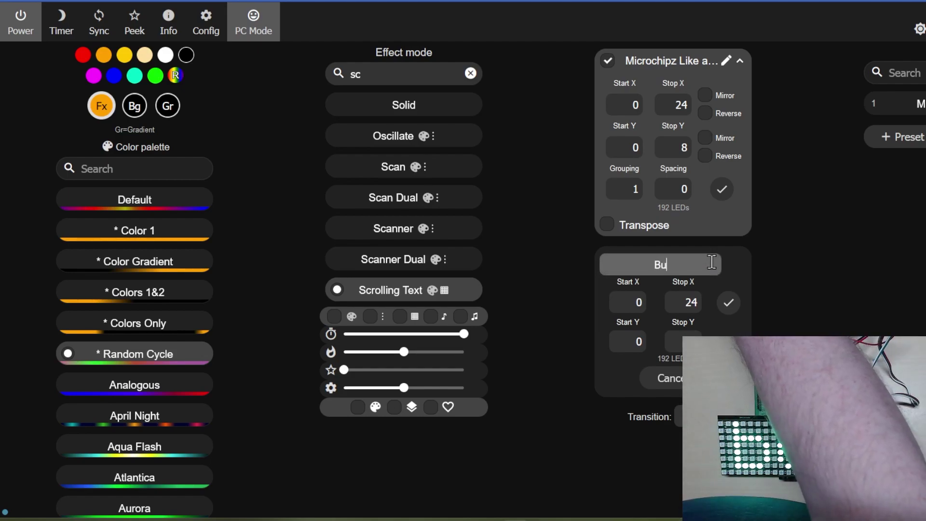
type("y me a coffee")
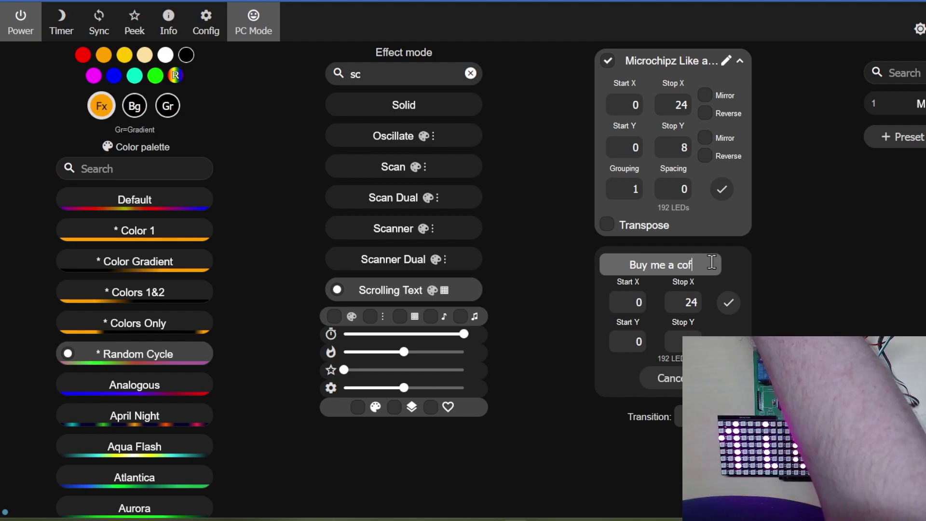
left_click(728, 302)
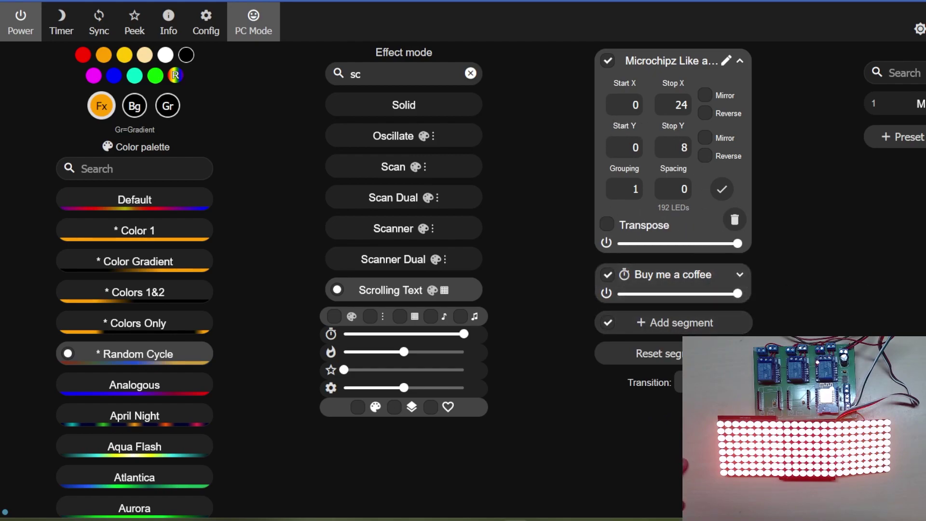
left_click(739, 275)
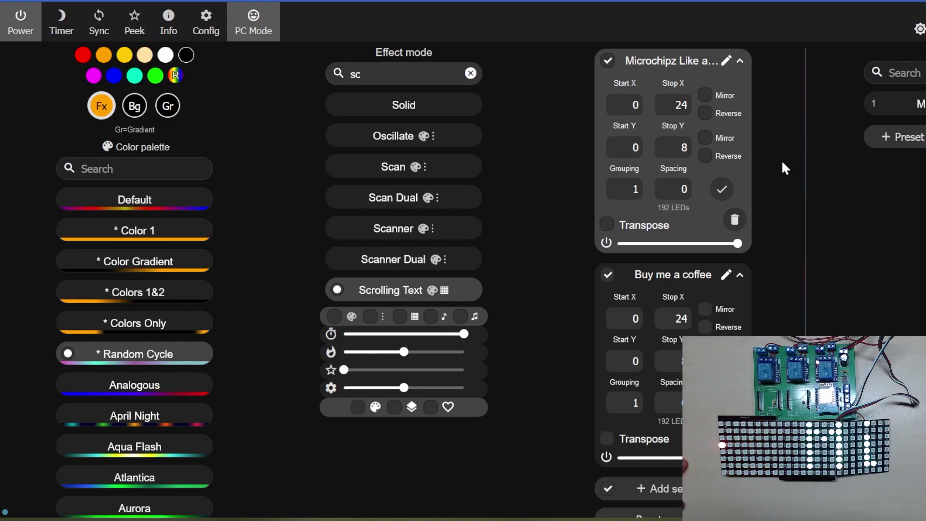
Untick both segments, then select only the Microchipz segment for editing.
left_click(607, 61)
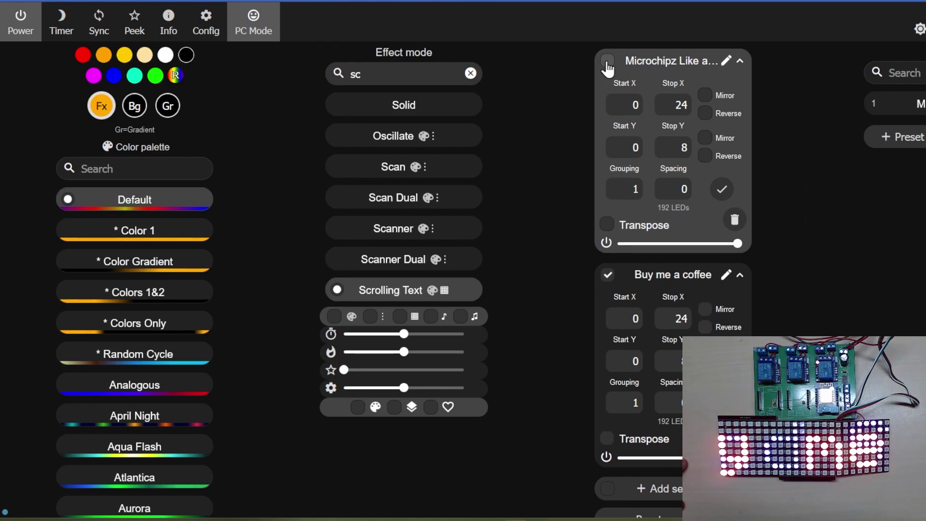
left_click(608, 275)
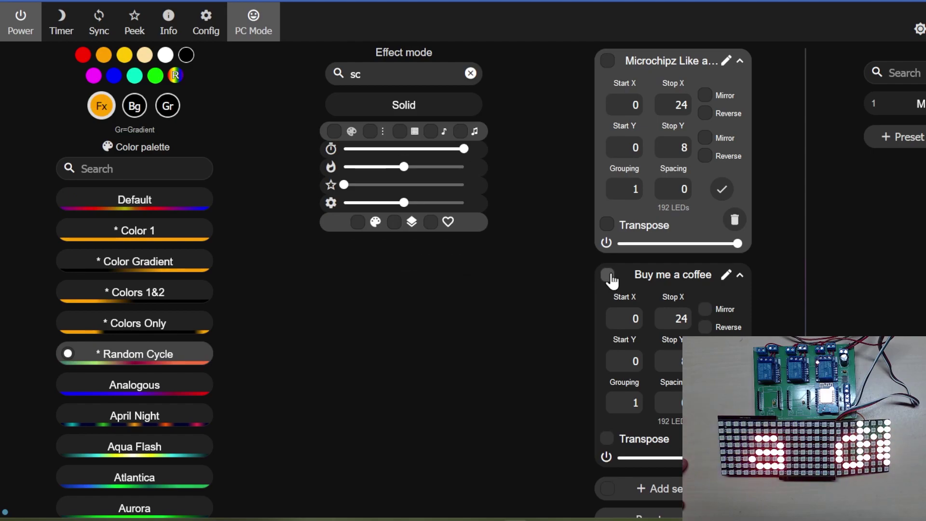
left_click(607, 62)
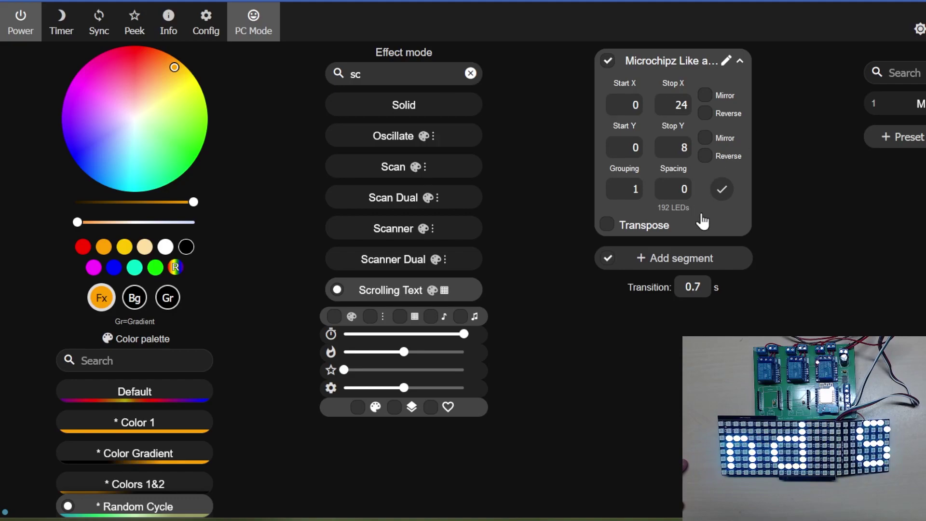
Cycle through the Bg, Gr and Fx colour slots, then switch the effect to Spaceships.
left_click(690, 258)
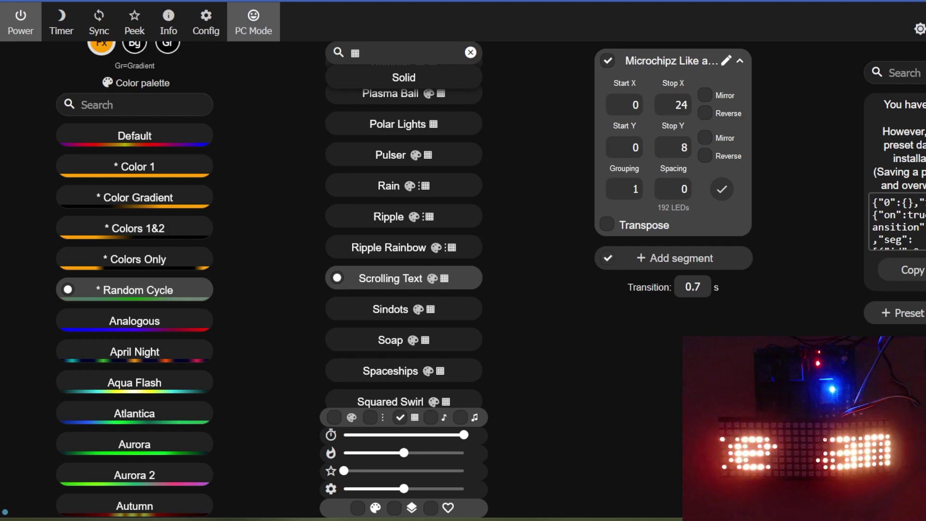
scroll(142, 306, "up", 4)
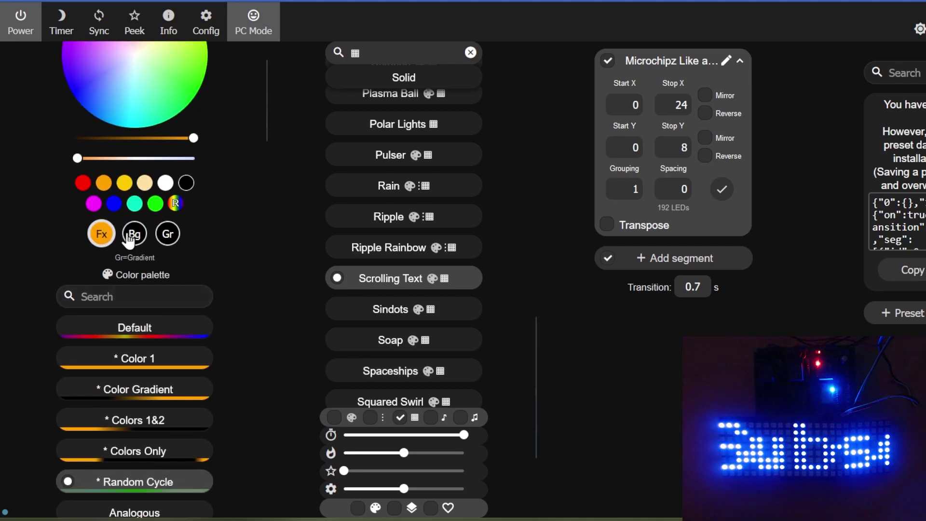
left_click(144, 236)
left_click(168, 240)
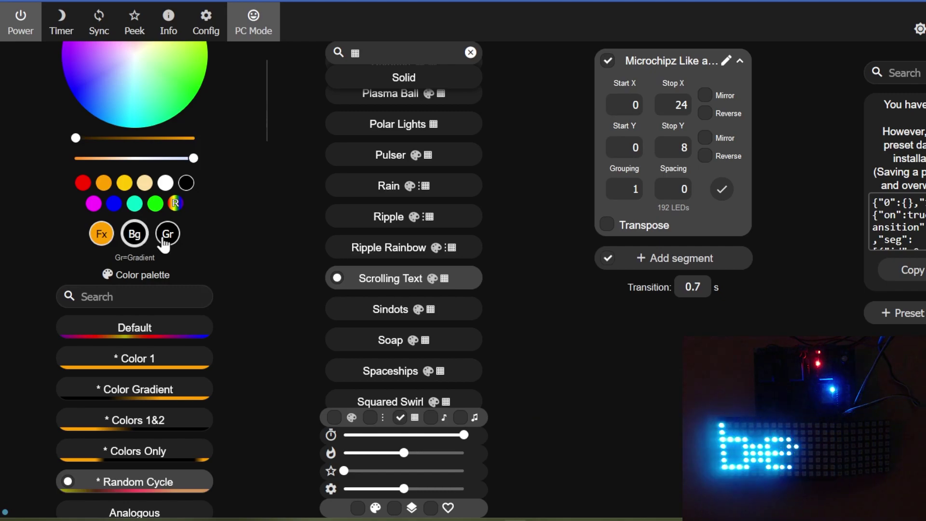
left_click(101, 234)
left_click(384, 379)
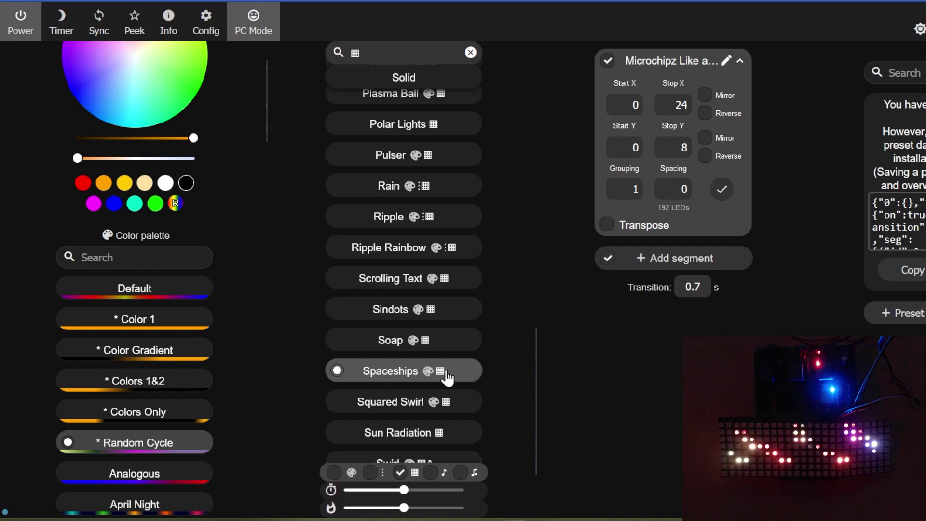
Preview Akemi, Black Hole, Blobs, Colored Bursts, Crazy Bees, Distortion Waves, DNA, DNA Spiral, Drift, ending on Drift Rose.
scroll(448, 234, "up", 10)
scroll(449, 242, "up", 5)
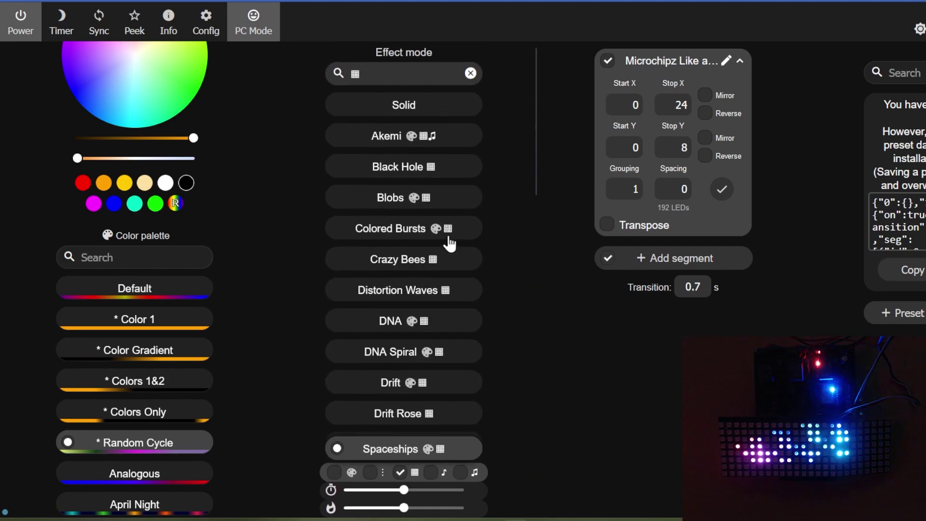
left_click(381, 145)
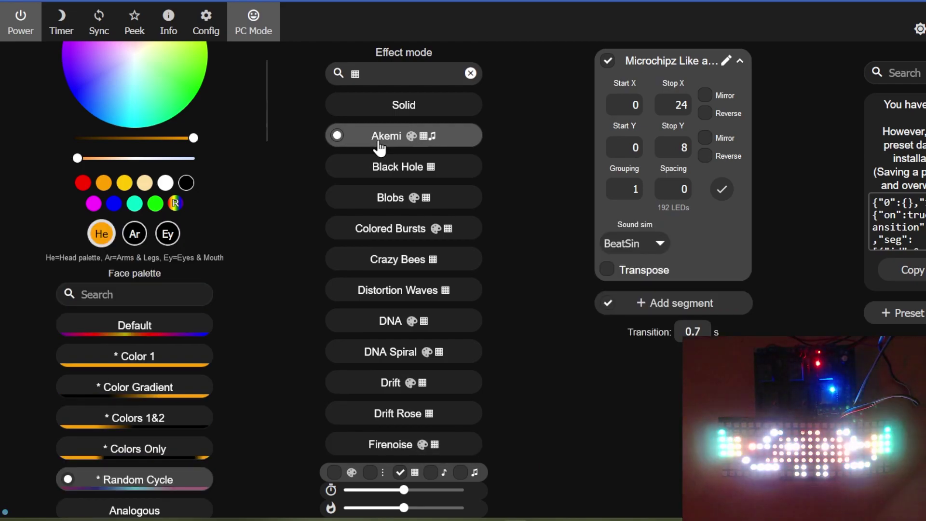
left_click(379, 174)
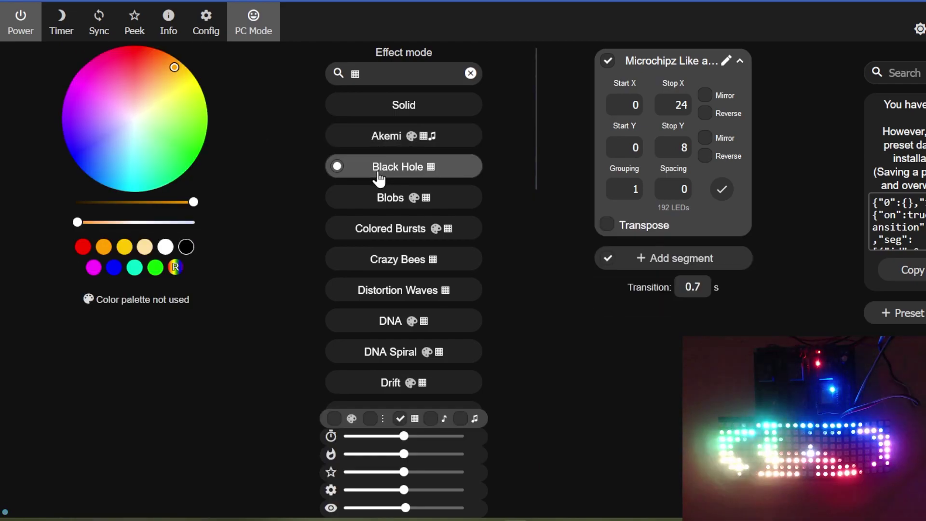
left_click(381, 201)
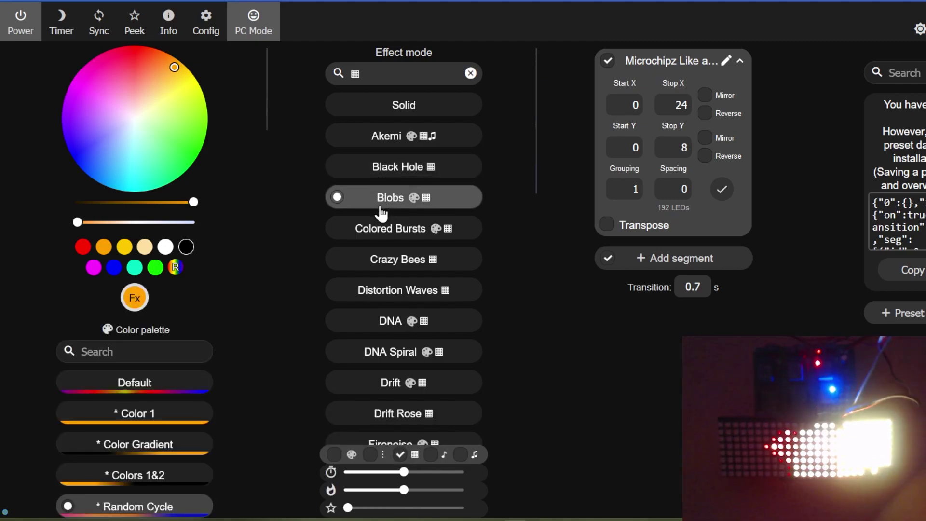
left_click(378, 235)
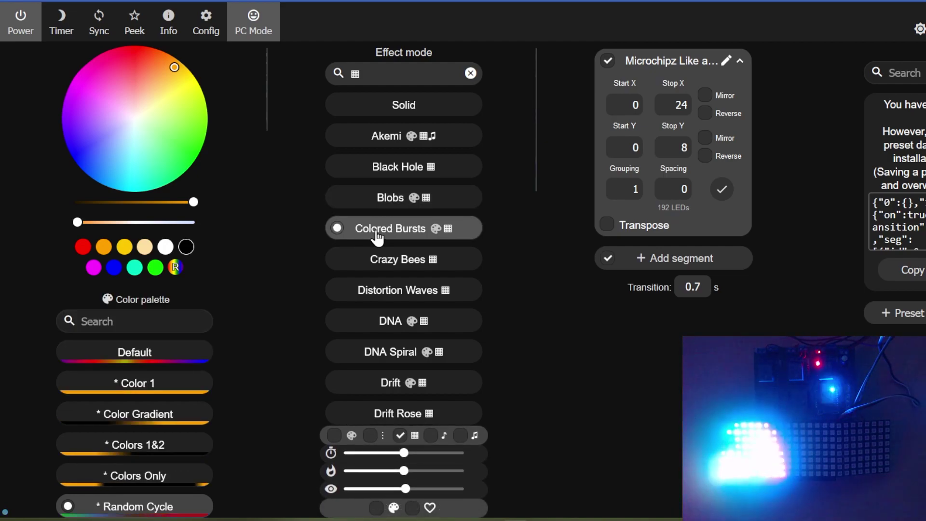
left_click(382, 262)
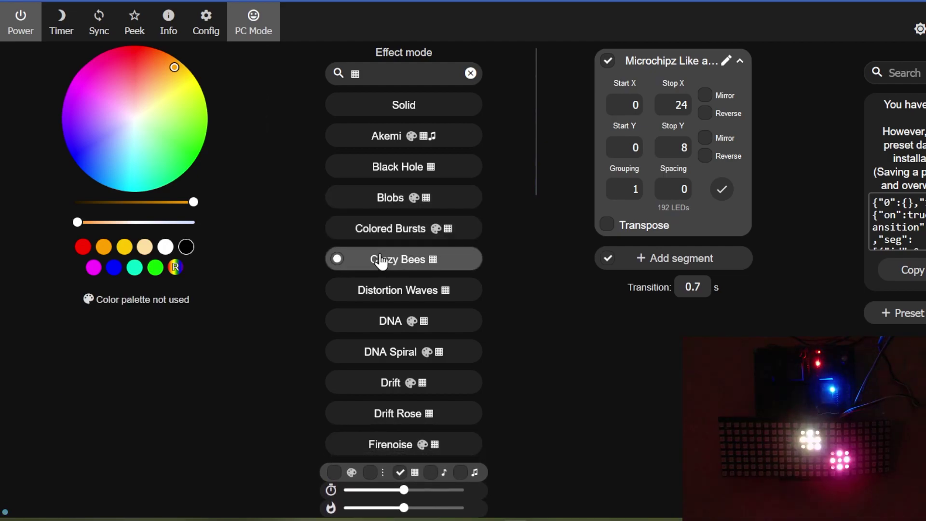
left_click(389, 290)
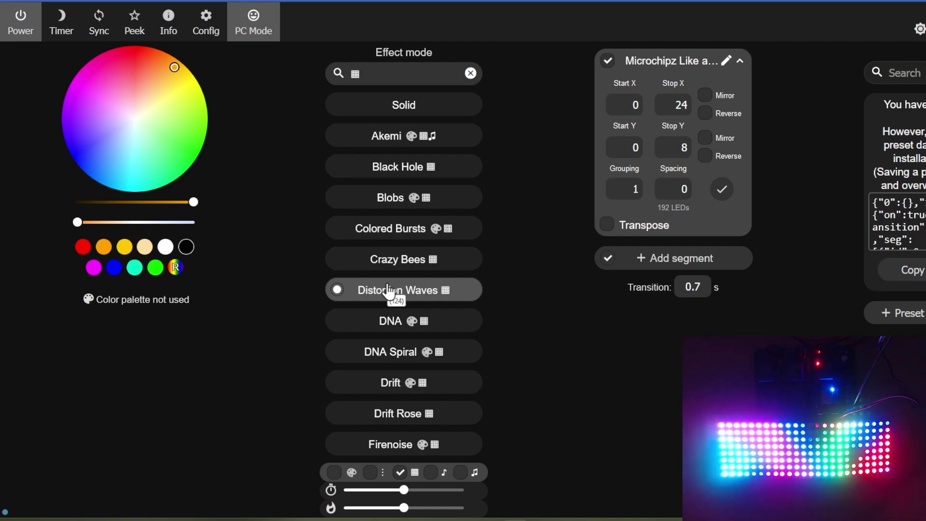
left_click(400, 331)
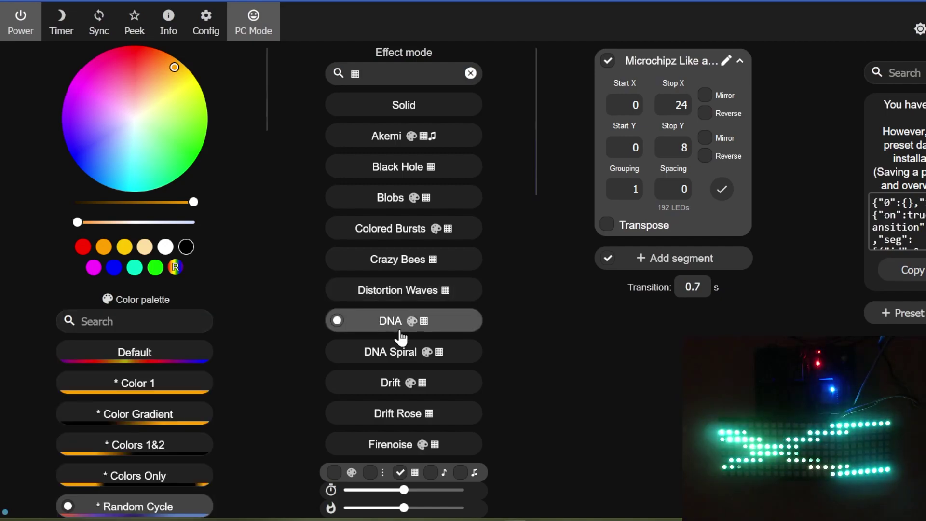
left_click(400, 348)
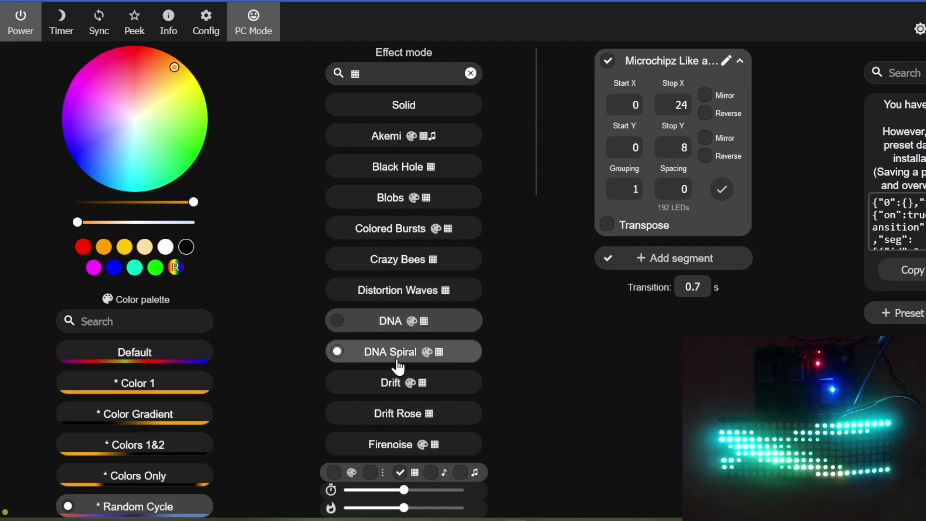
left_click(399, 383)
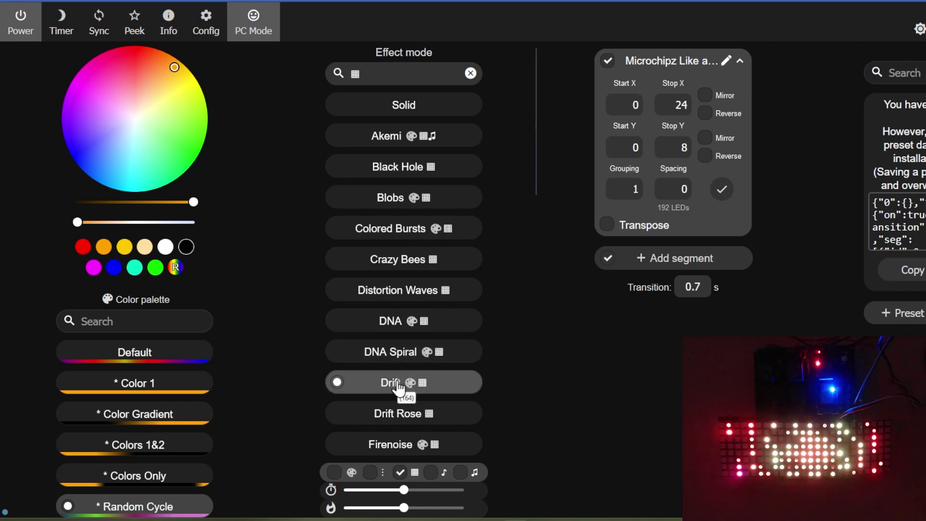
scroll(401, 376, "down", 5)
left_click(399, 157)
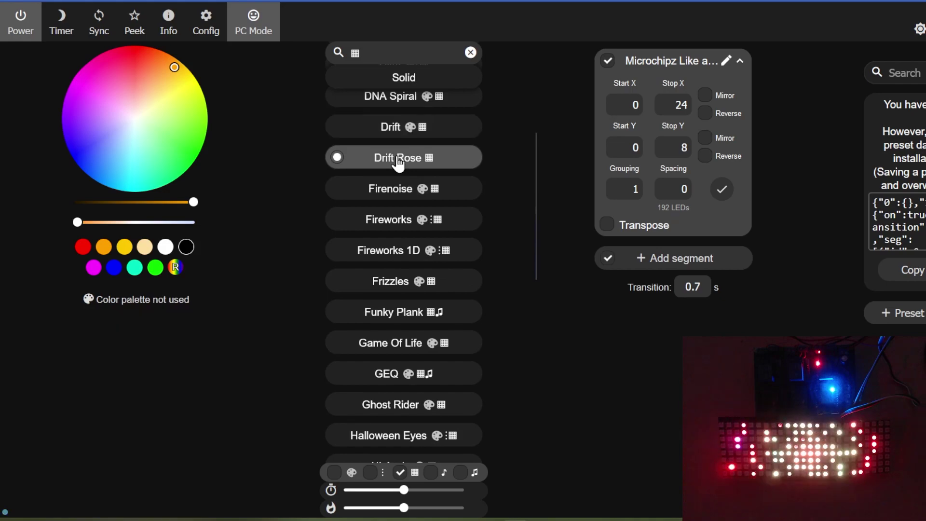
Switch the matrix effect to Firenoise.
left_click(392, 198)
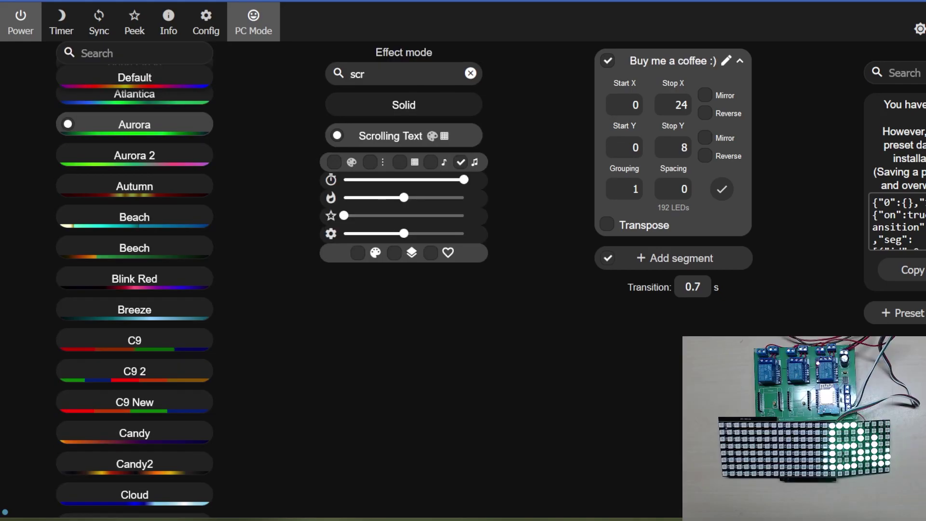